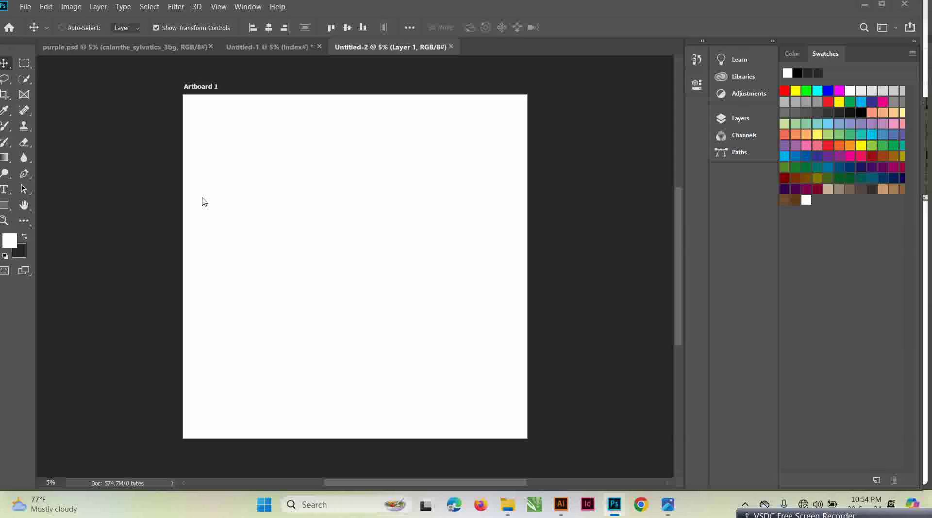
Open the File menu to reach the Open command
click(24, 7)
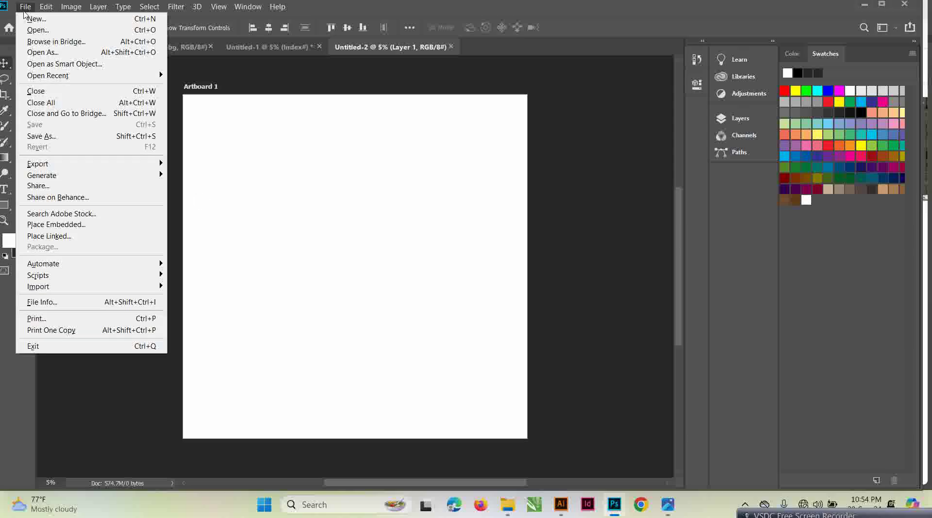
Open the A5.jpeg mandala image from the adobe folder
click(44, 31)
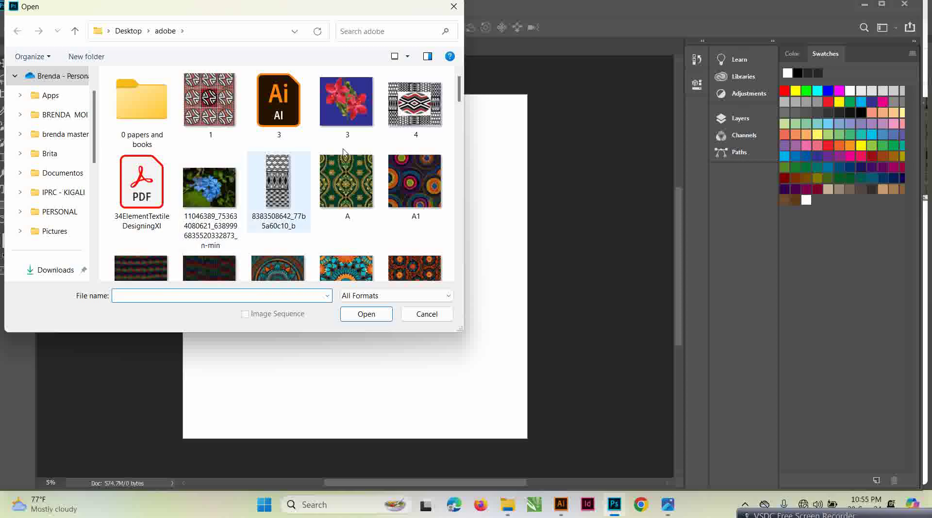
scroll(453, 97, down, 3)
click(343, 168)
click(365, 317)
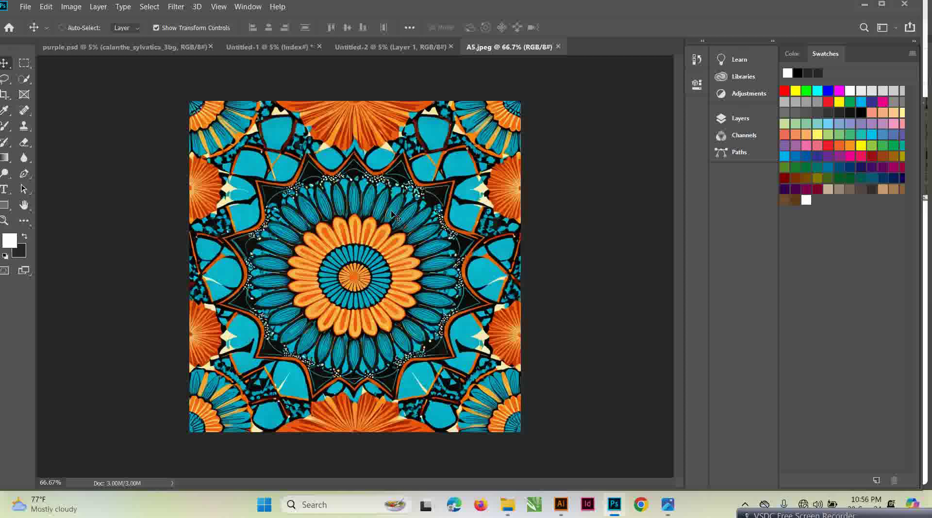
Open the Indexed Color dialog from Image > Mode for A5.jpeg
click(71, 6)
mouse_move(89, 19)
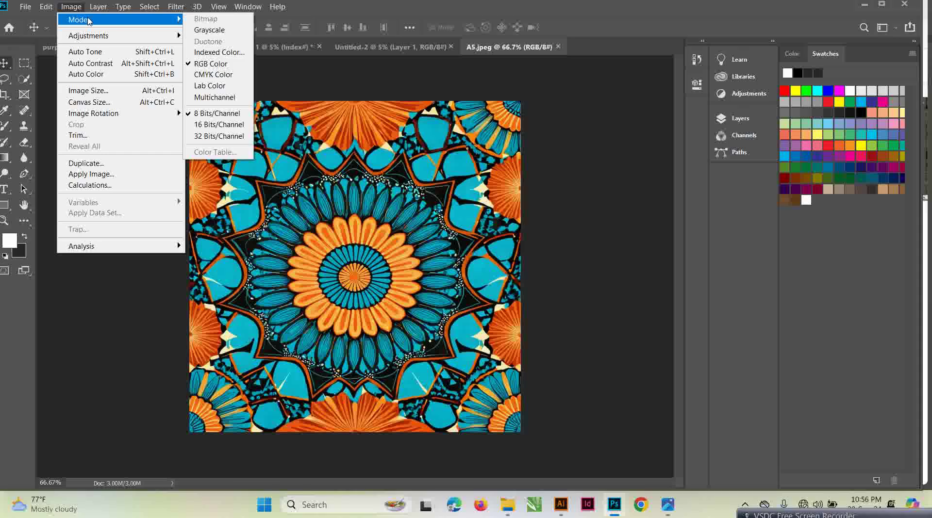
click(216, 65)
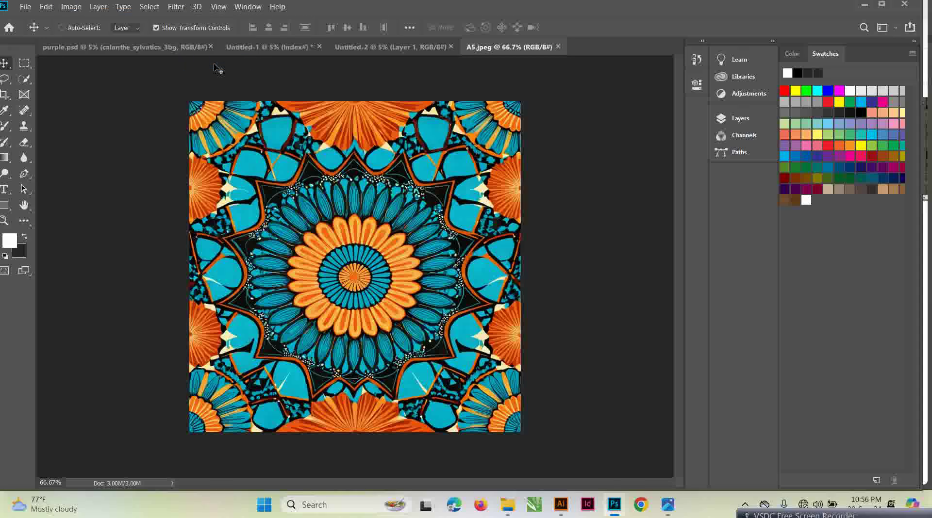
click(72, 8)
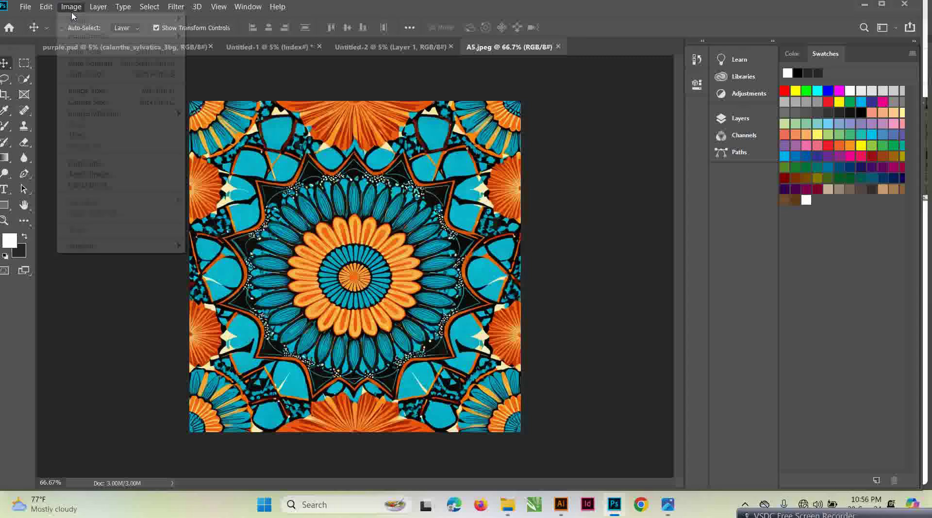
mouse_move(120, 20)
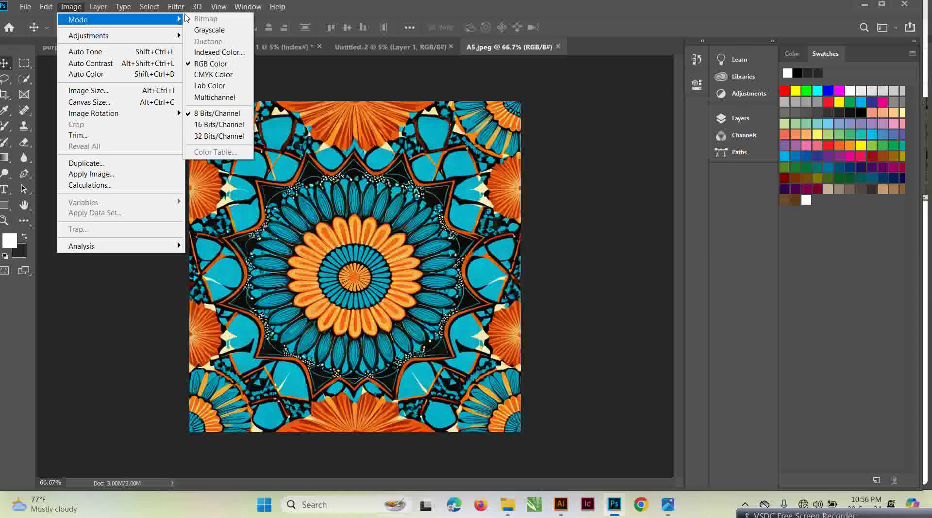
click(217, 52)
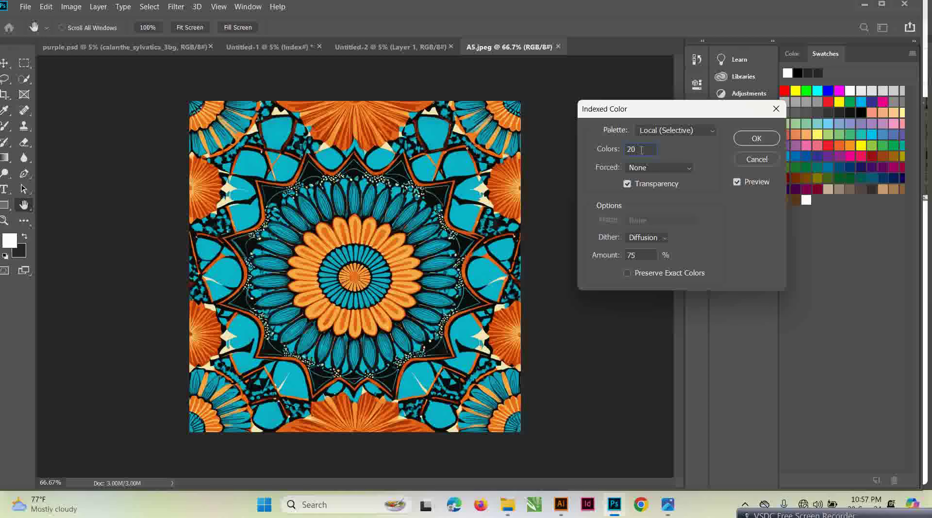
Convert to indexed colour with a 10-colour Local (Selective) palette and Diffusion dither
key(BackSpace)
key(BackSpace)
text(15)
key(BackSpace)
text(0)
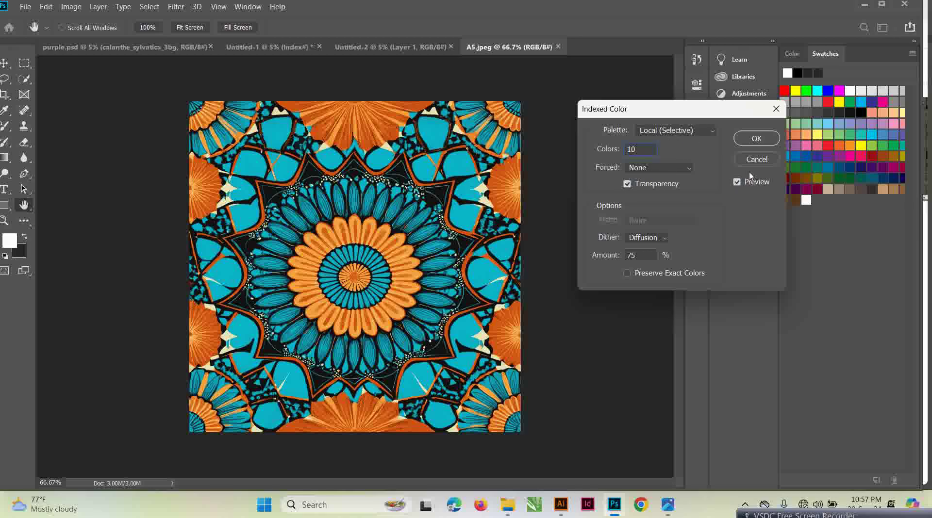
click(762, 141)
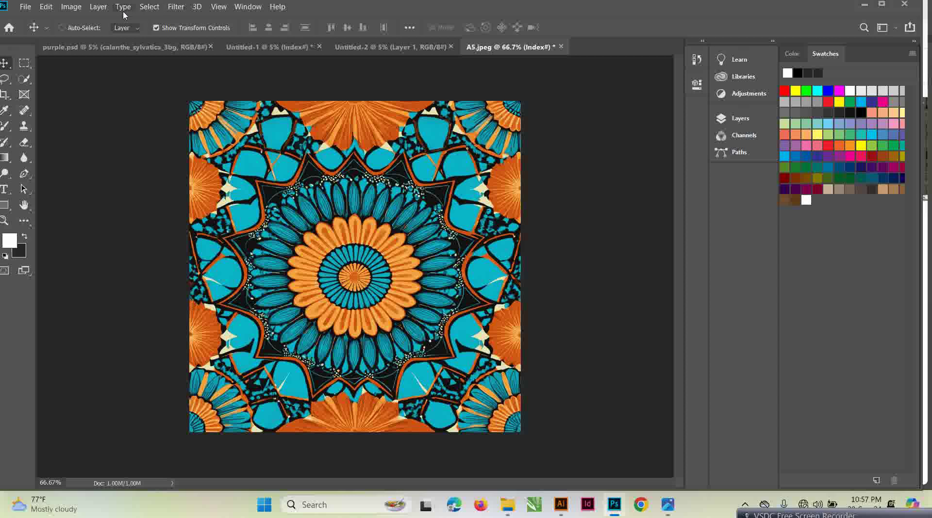
Open the Color Table dialog from Image > Mode, showing the 10 indexed colours
click(73, 7)
mouse_move(92, 22)
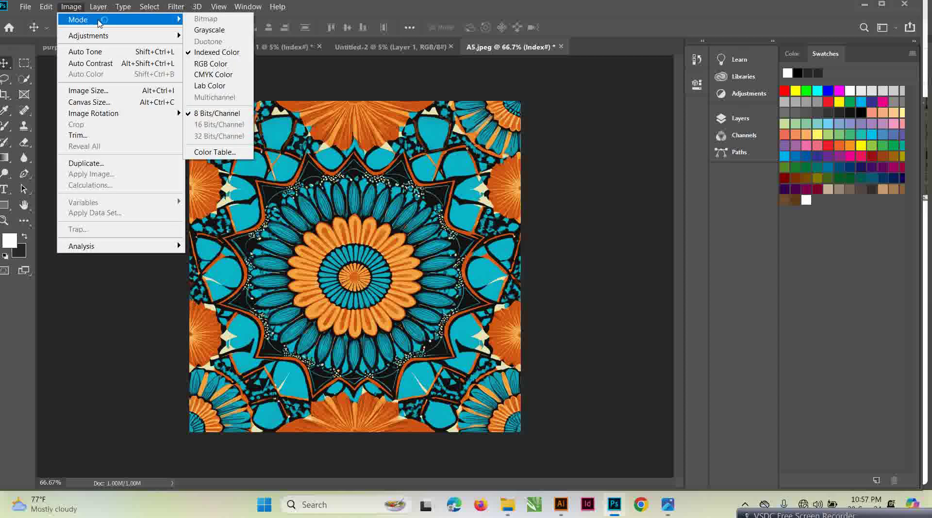
mouse_move(98, 6)
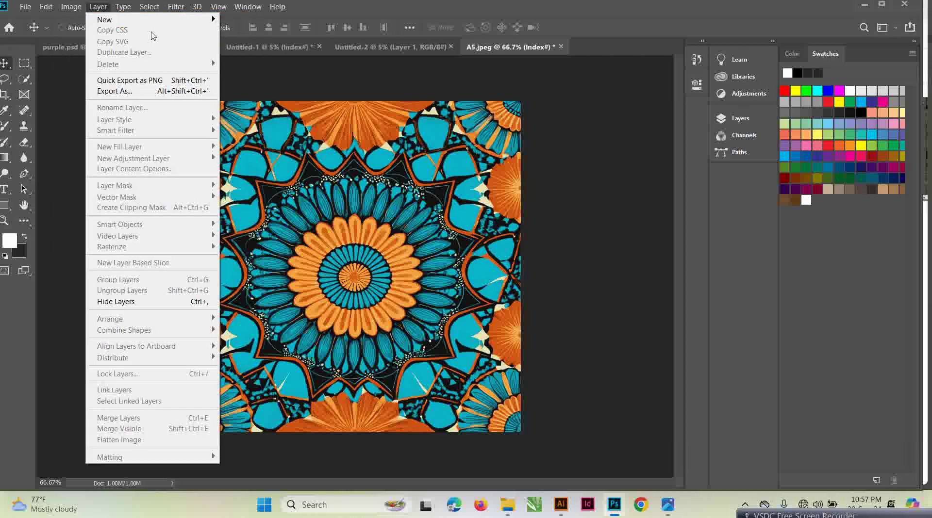
mouse_move(122, 20)
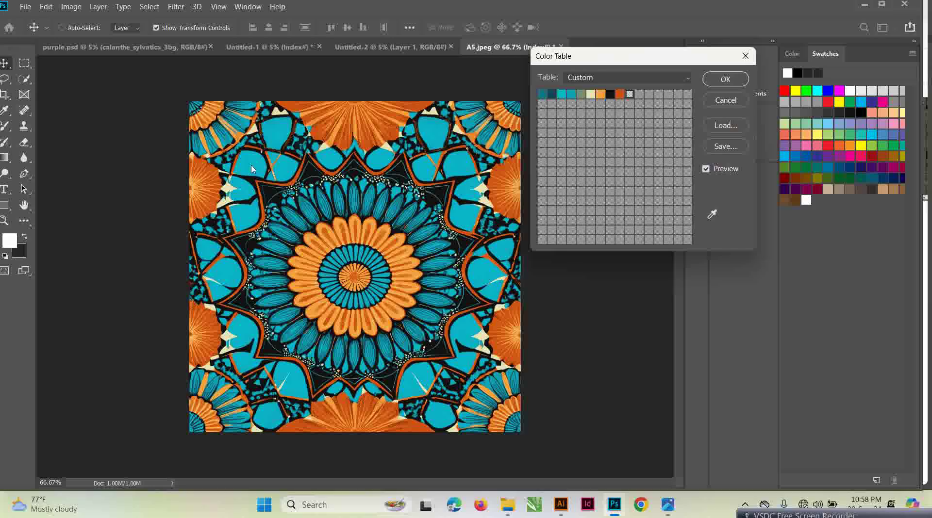
Copy the hex value 0bb4c9 from the cyan colour-table entry
click(561, 97)
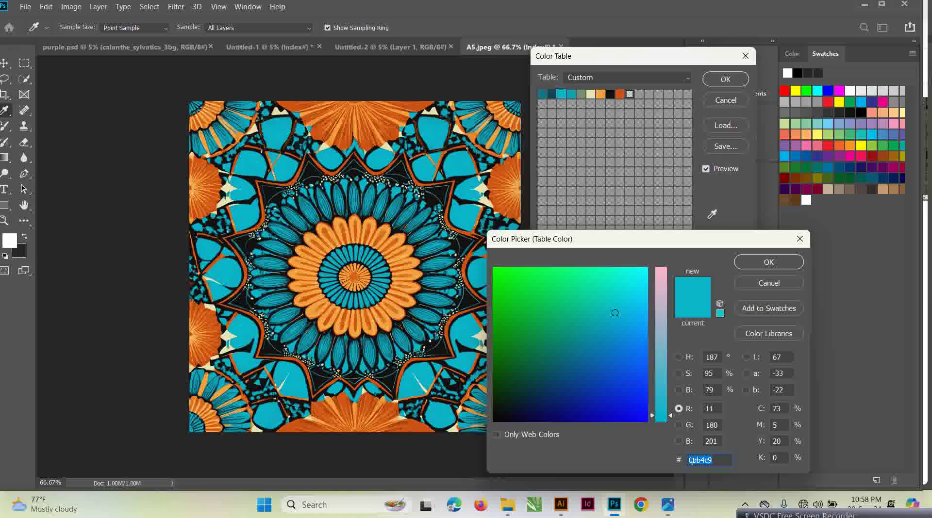
drag(716, 461, 690, 461)
right_click(688, 460)
click(747, 337)
click(801, 239)
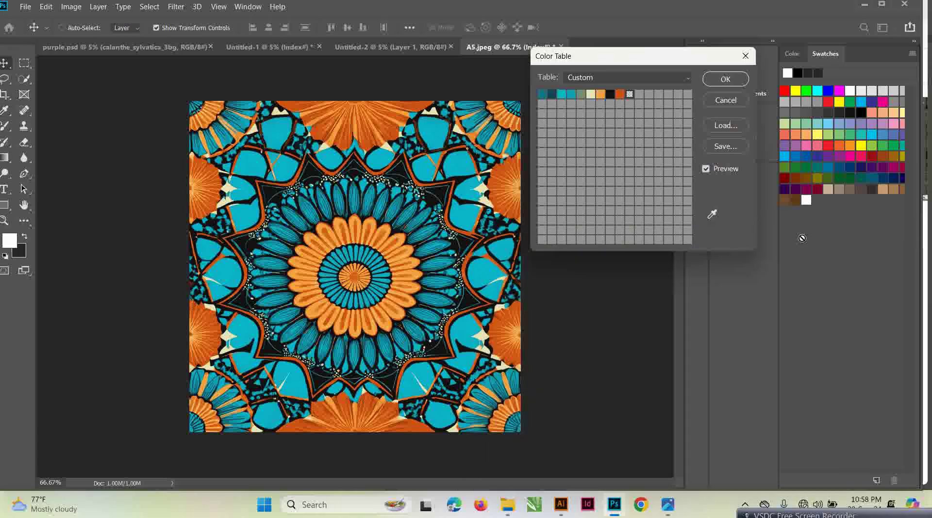
Replace the teal 12a0b1 entry with the pasted cyan 0bb4c9
click(572, 96)
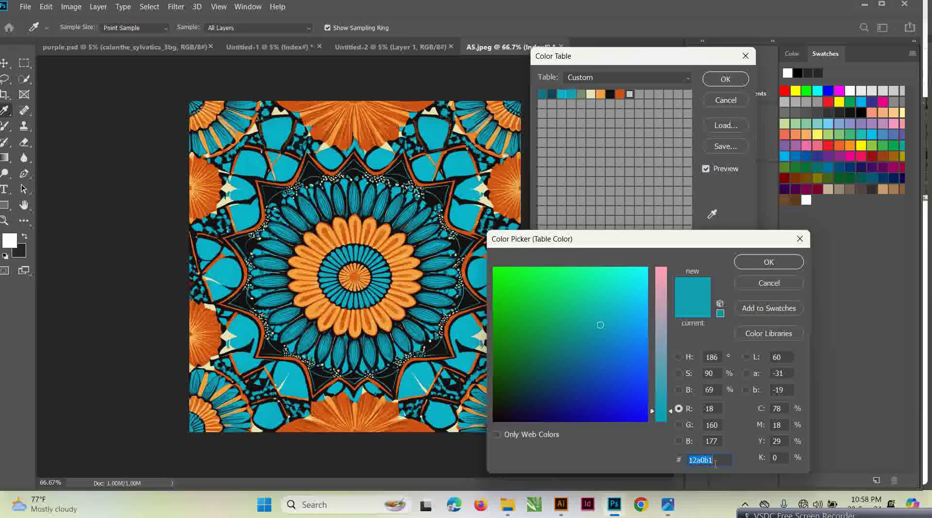
key(BackSpace)
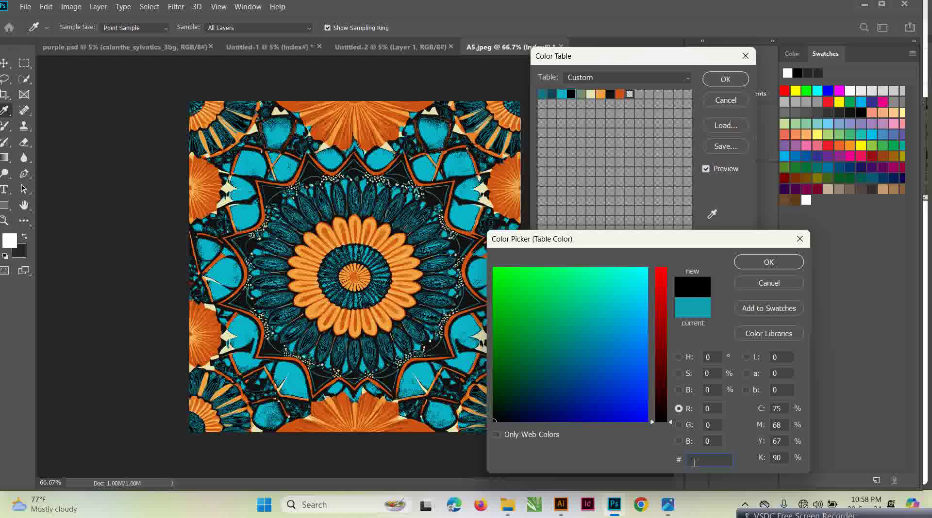
right_click(695, 462)
click(723, 351)
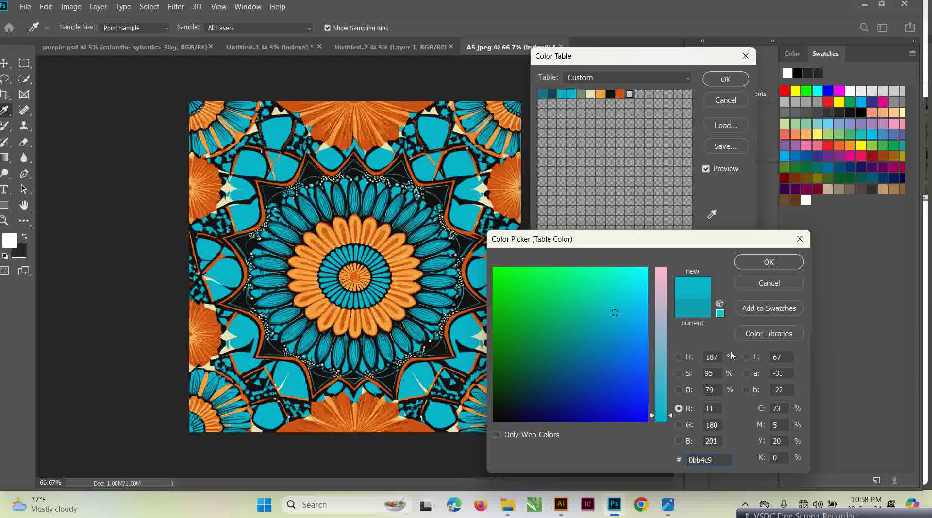
click(763, 263)
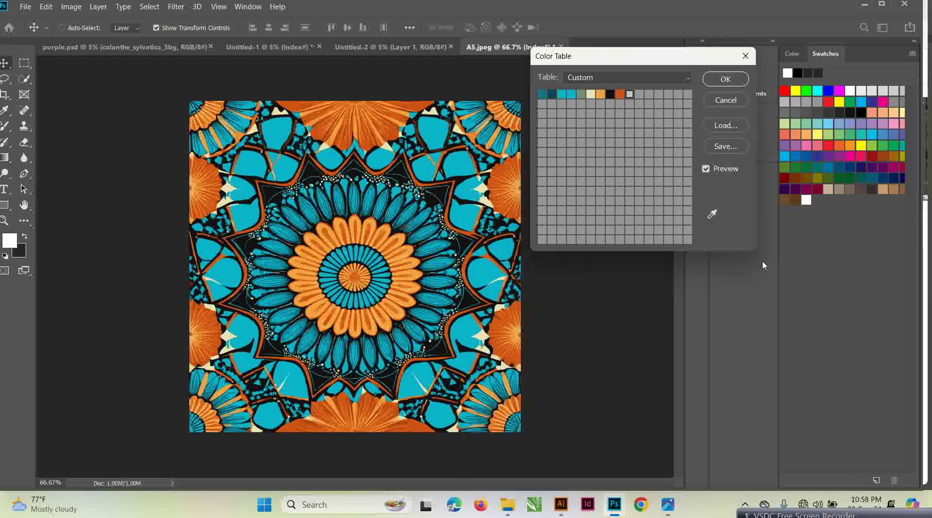
Copy the dark teal hex value 13444c from the second colour-table entry
click(544, 96)
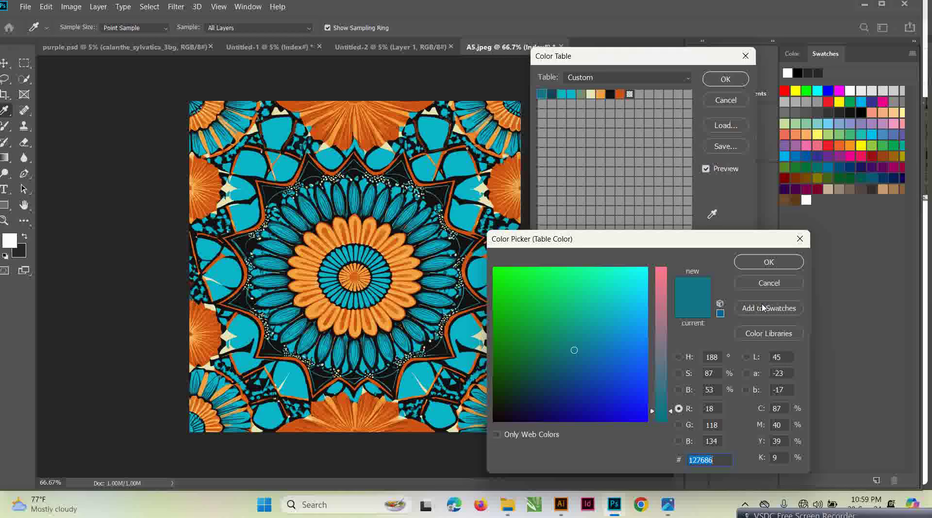
click(800, 239)
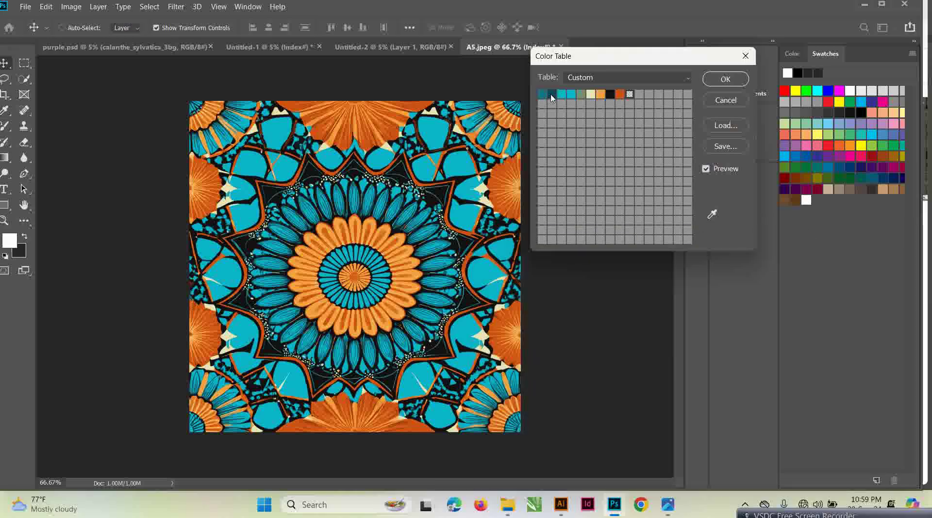
click(551, 96)
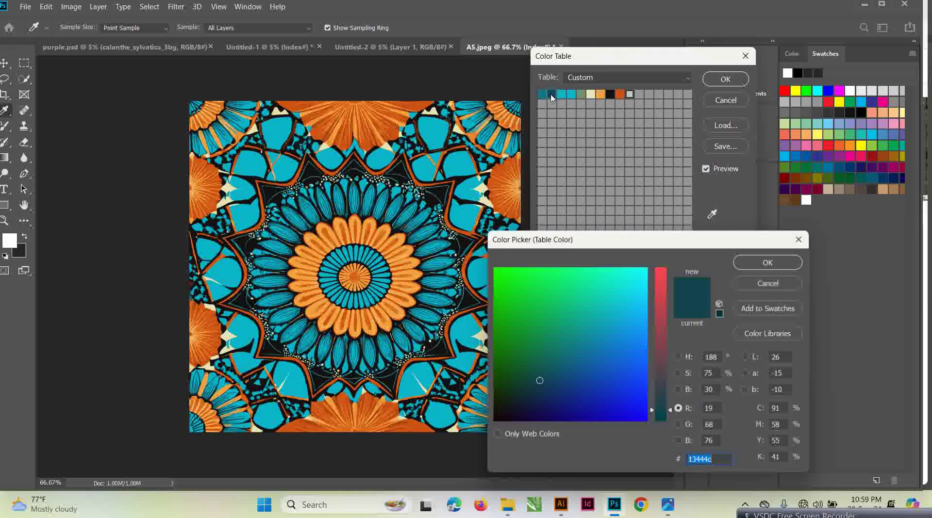
right_click(708, 462)
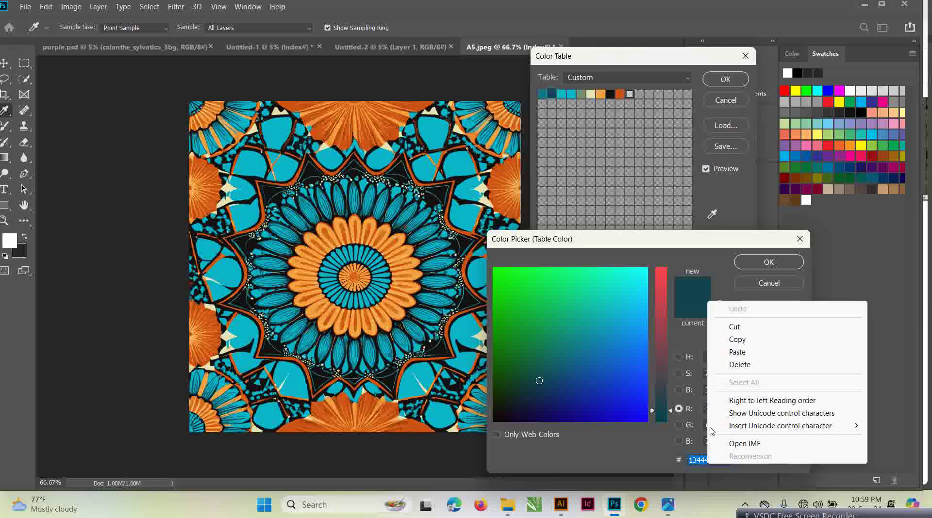
click(755, 338)
click(799, 239)
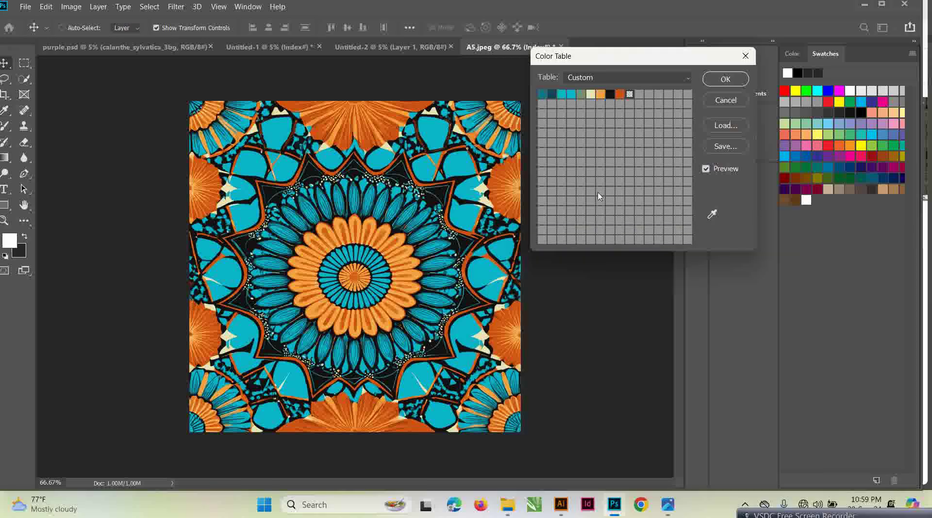
Recolour the first entry from 127686 to the pasted dark teal 13444c
click(543, 99)
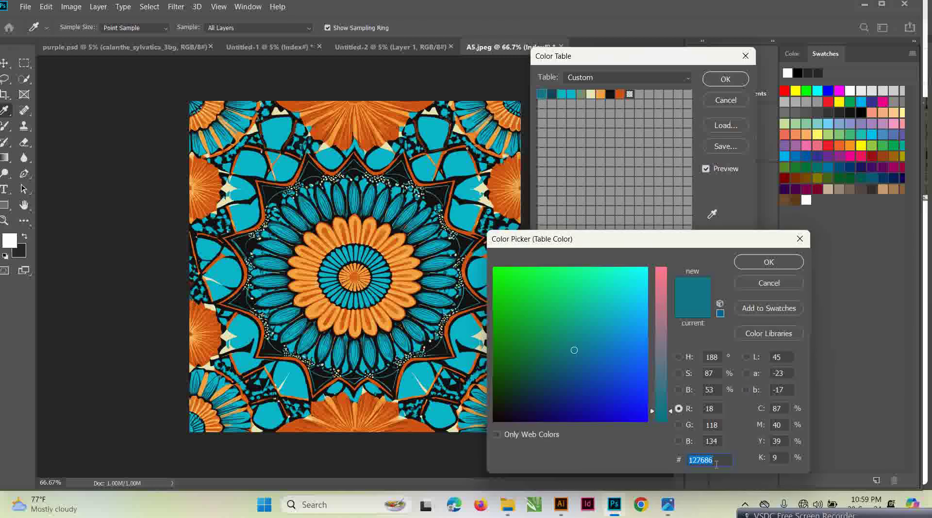
key(BackSpace)
right_click(702, 460)
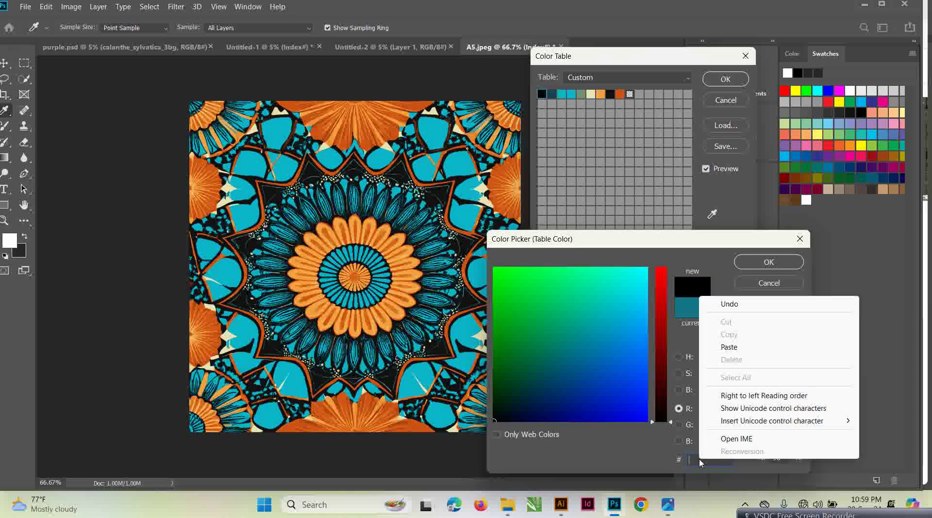
click(726, 348)
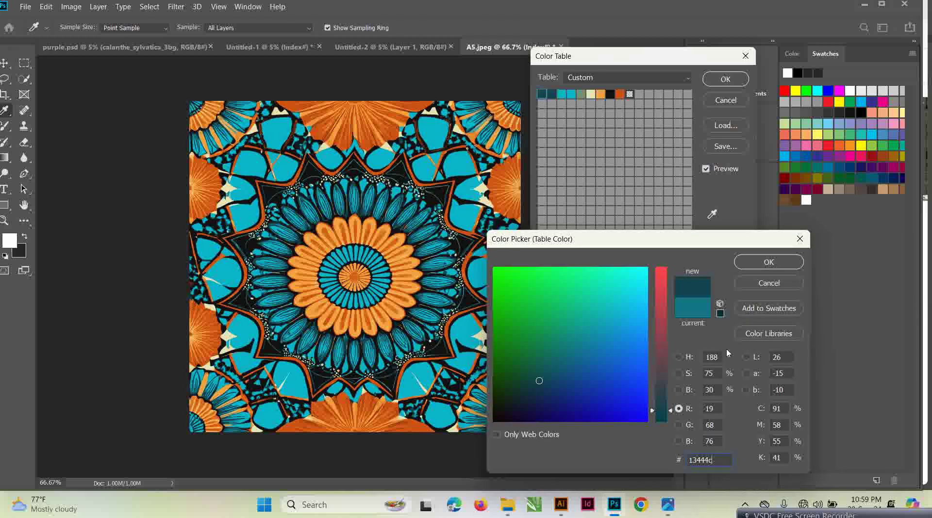
click(769, 264)
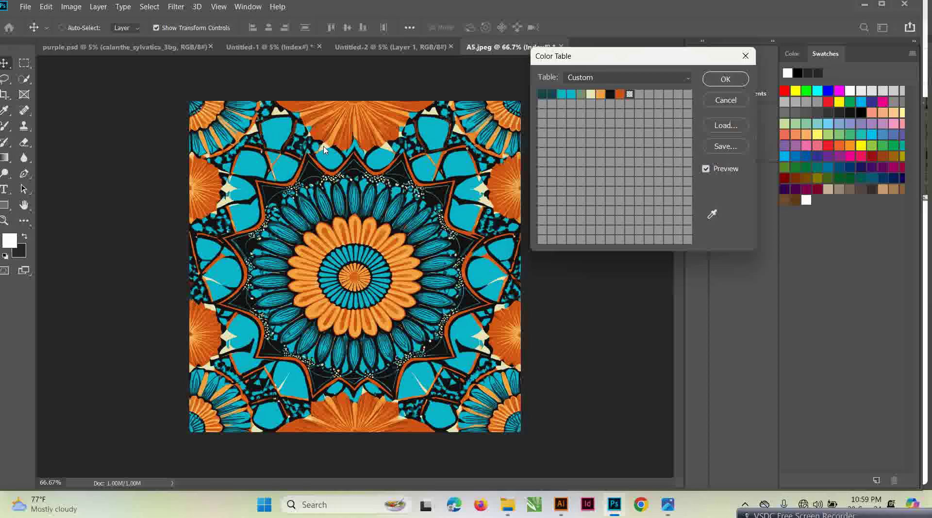
Copy the cyan hex value 0bb4c9 from its colour-table entry
click(572, 98)
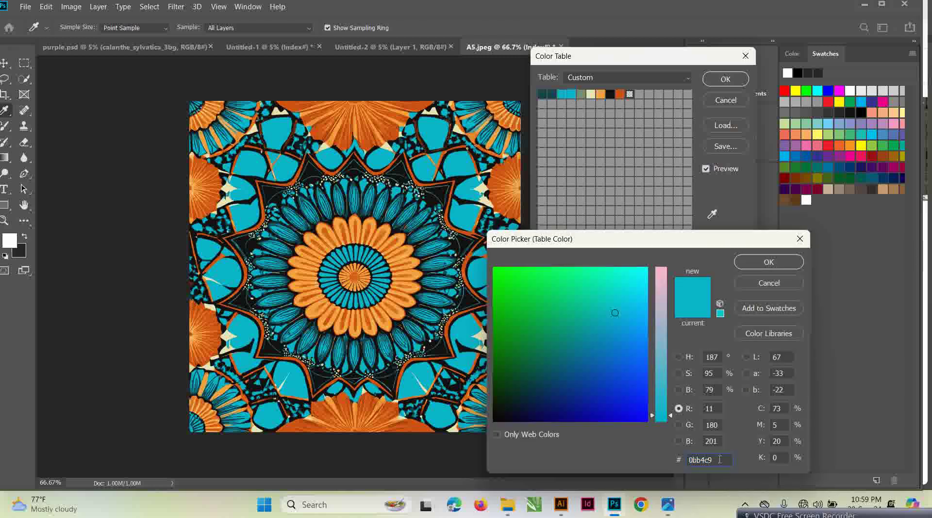
right_click(695, 462)
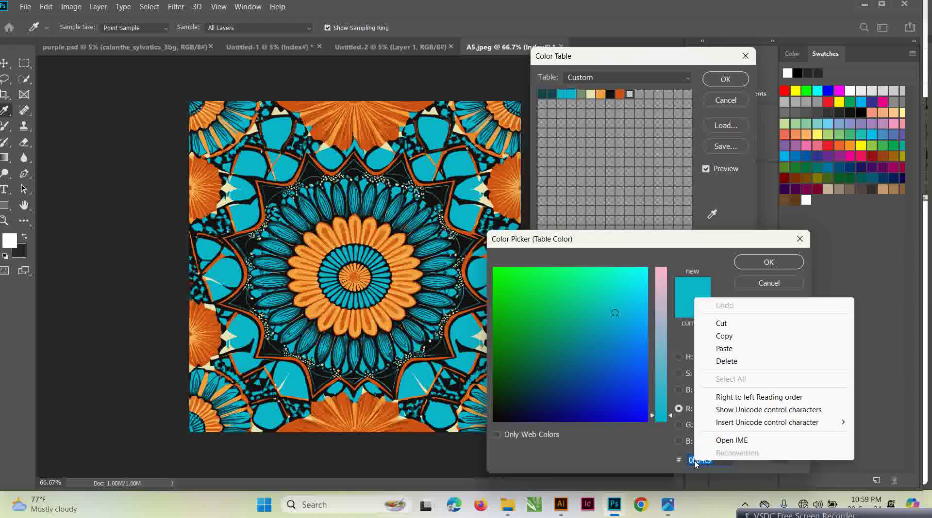
click(753, 337)
click(800, 238)
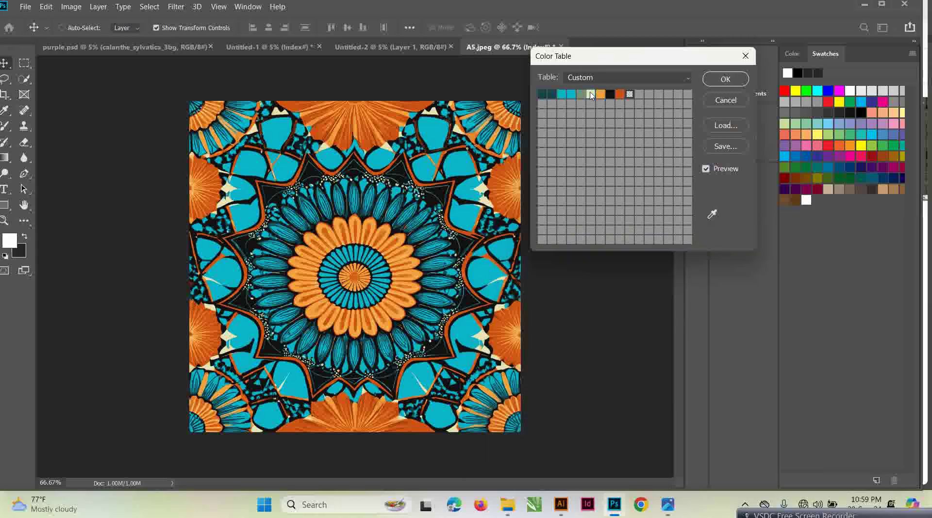
Change the cream e5e4b5 entry to the pasted cyan 0bb4c9
click(591, 95)
key(BackSpace)
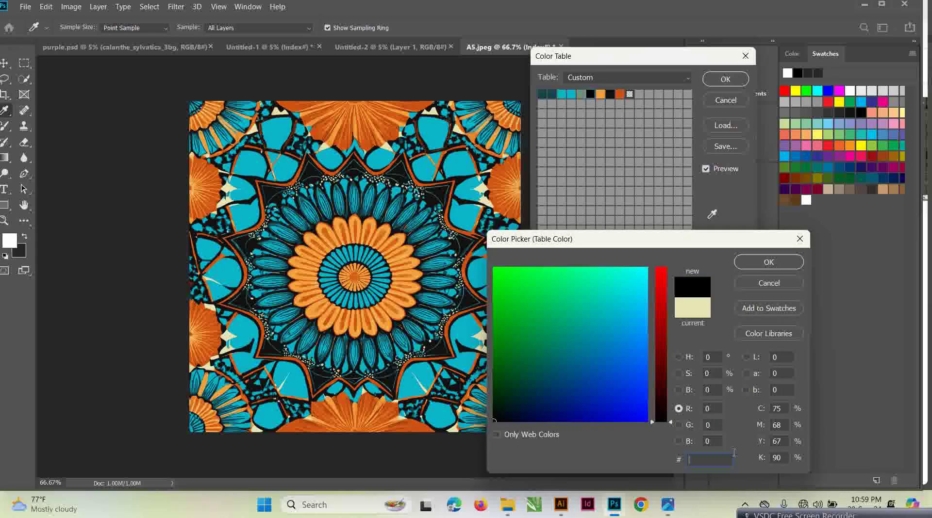
right_click(690, 461)
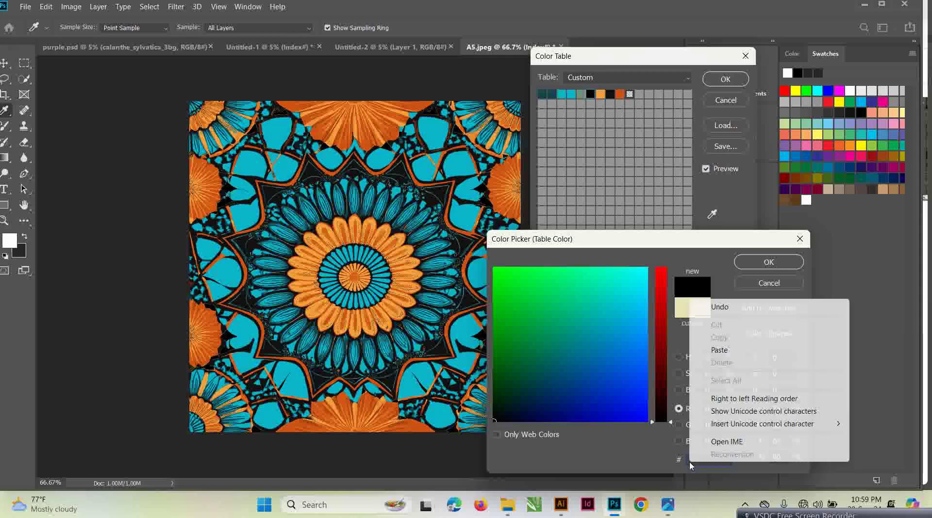
click(734, 353)
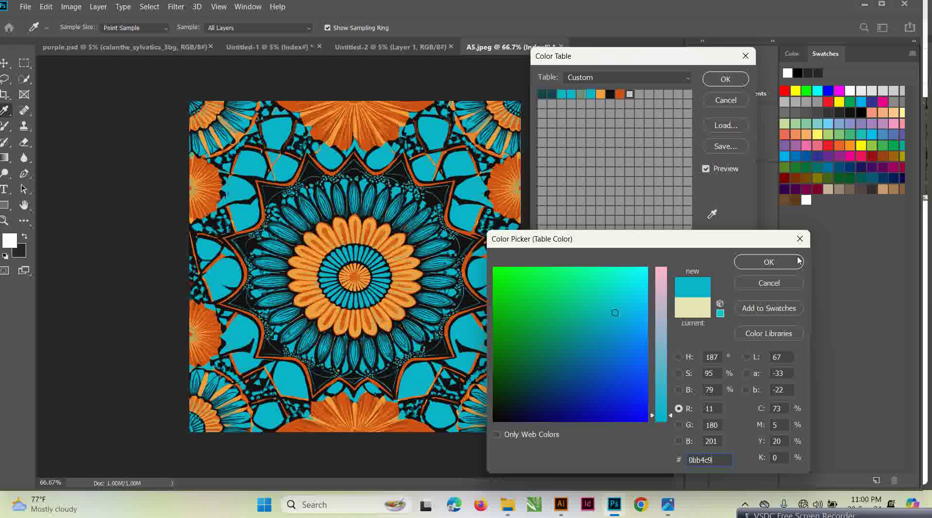
click(800, 238)
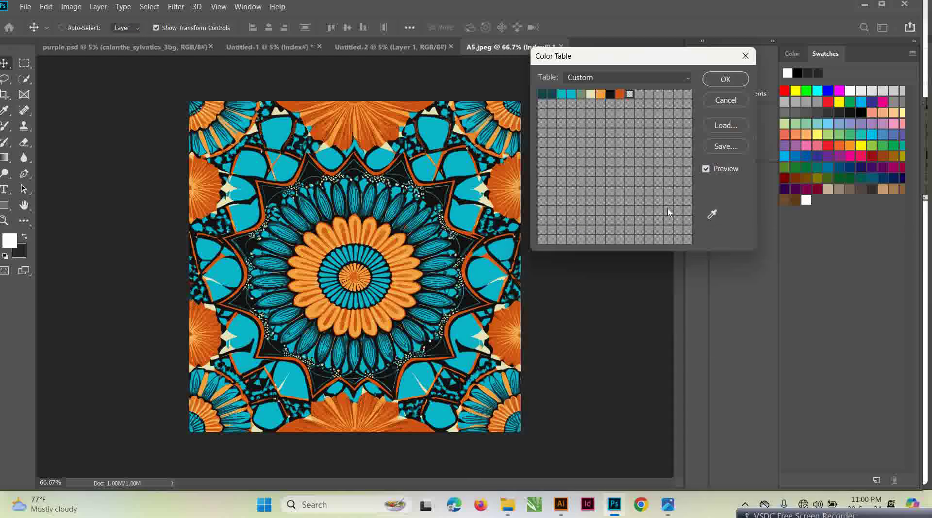
click(590, 94)
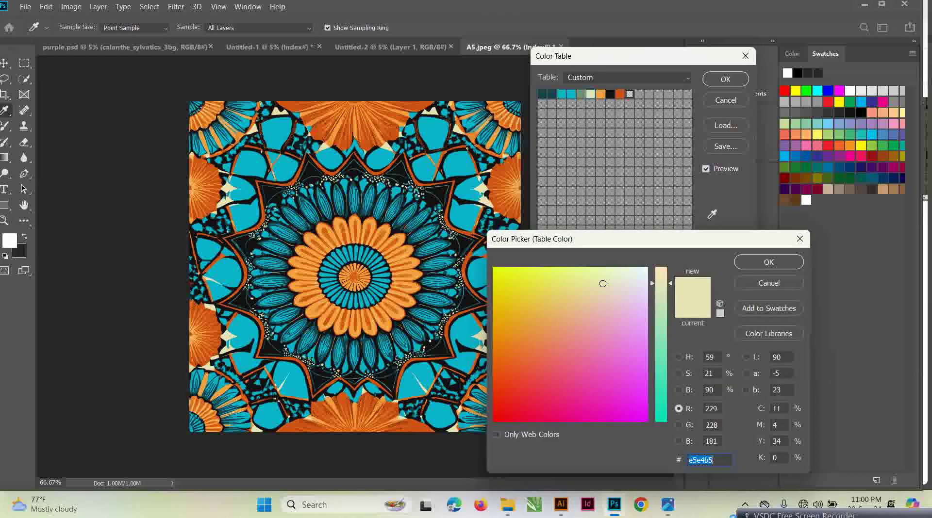
key(BackSpace)
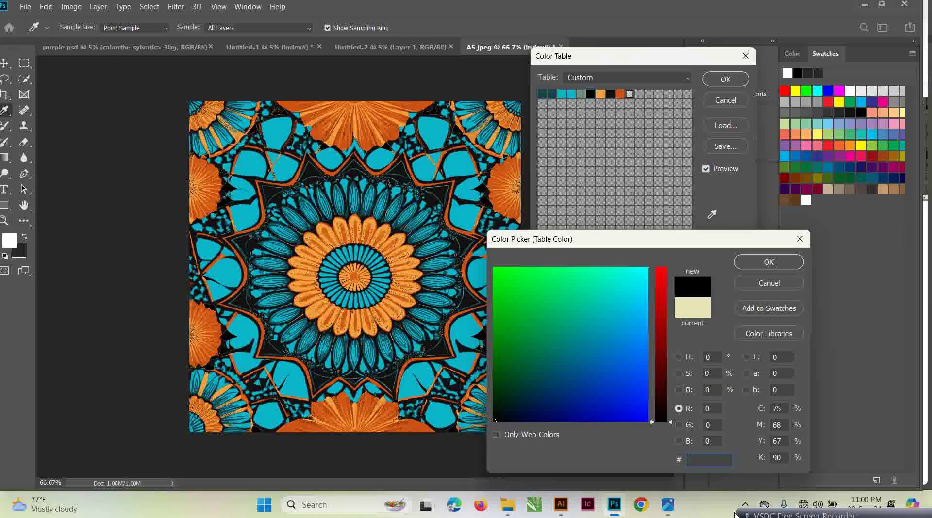
right_click(690, 459)
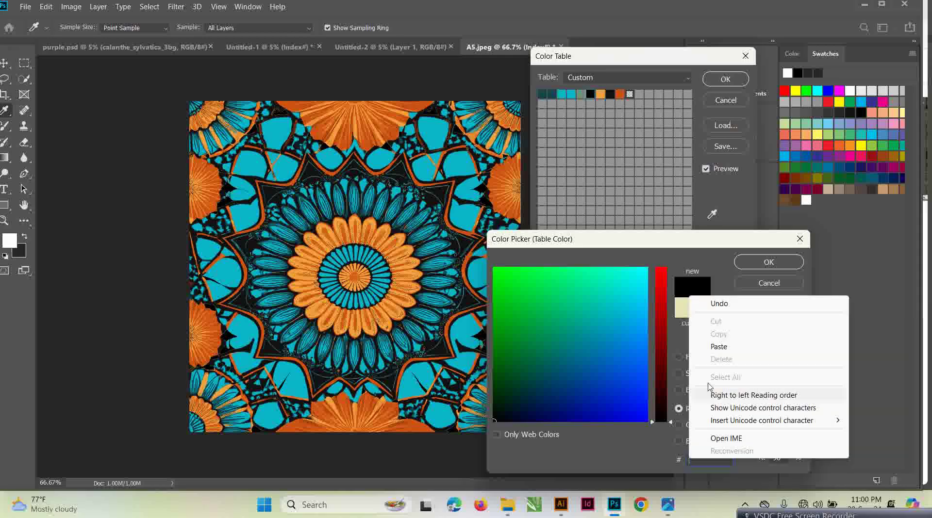
click(737, 347)
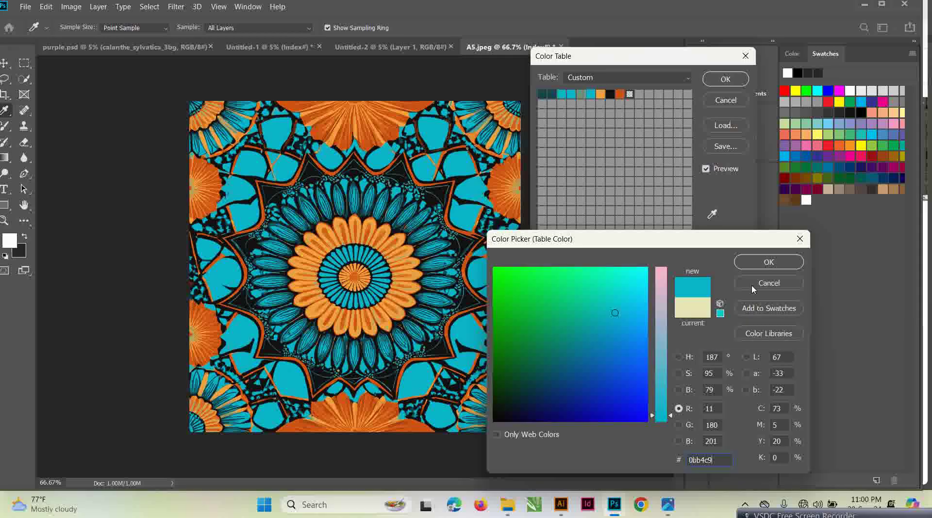
click(772, 265)
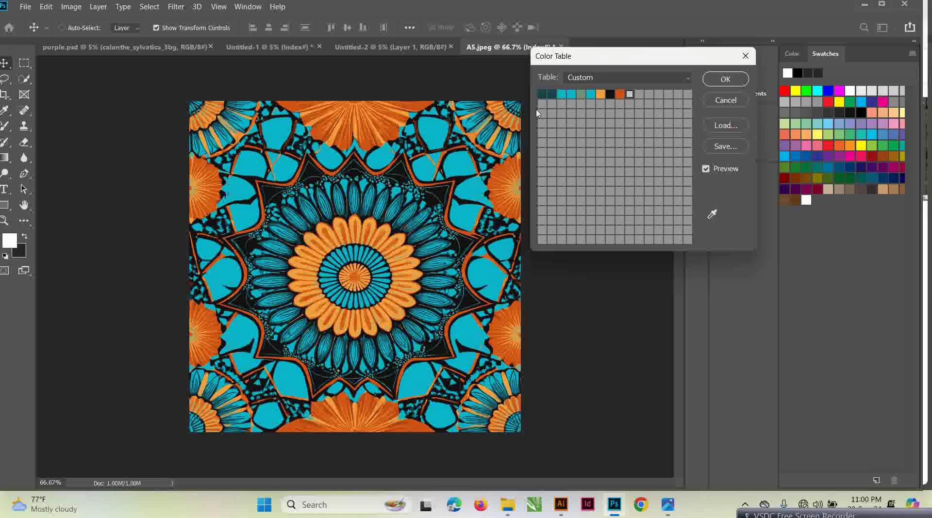
Select both cyan swatches and set the range's first and last colours to dark purple 32004b
drag(562, 94, 574, 99)
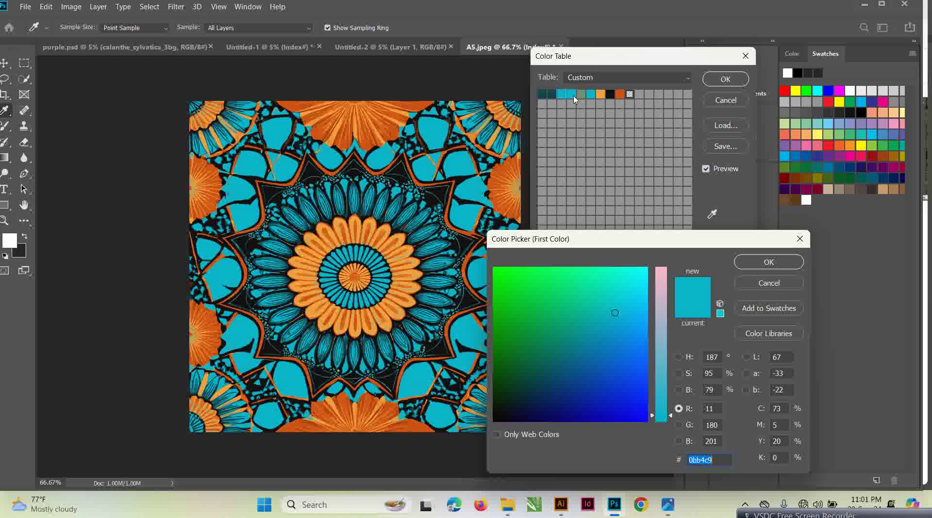
drag(616, 315, 570, 403)
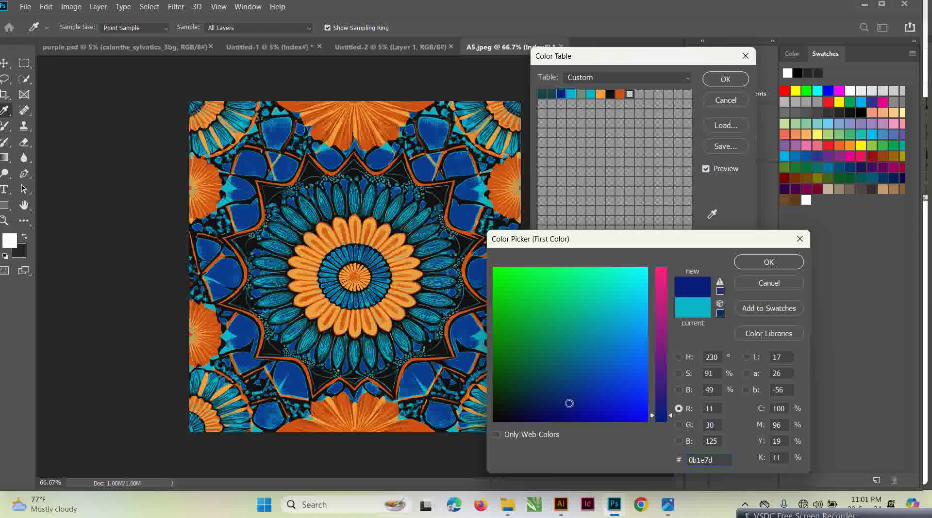
click(605, 404)
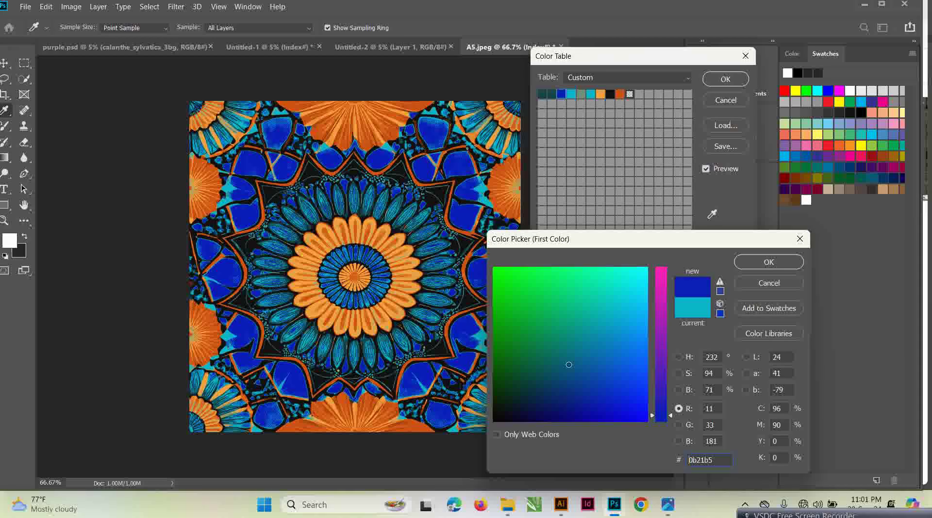
click(523, 296)
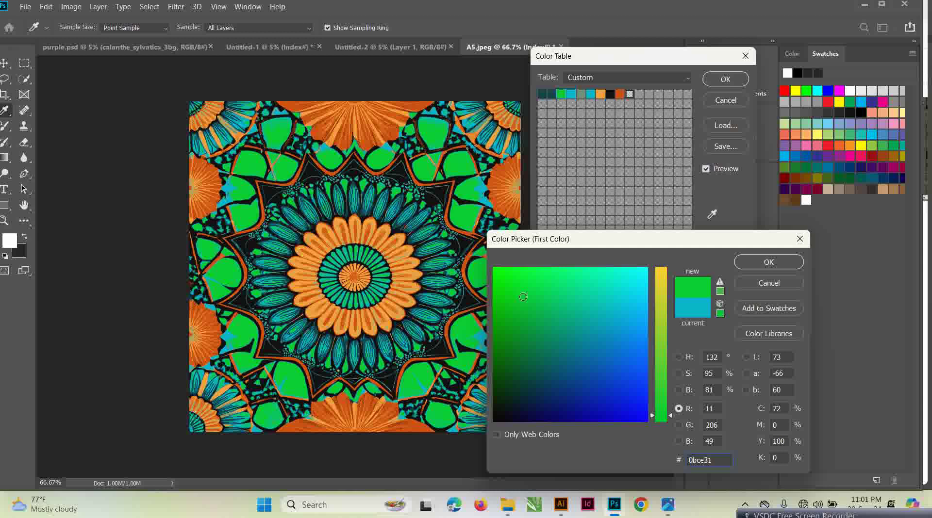
drag(523, 296, 508, 278)
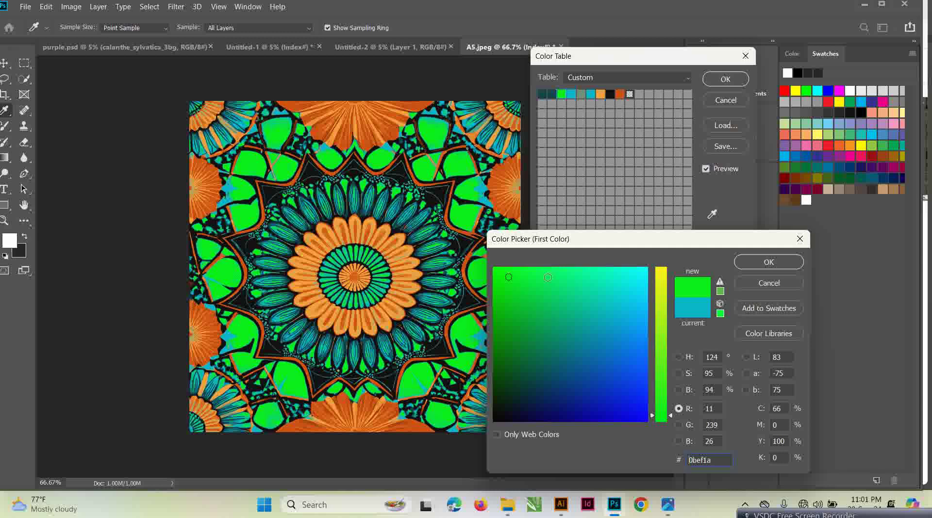
click(512, 306)
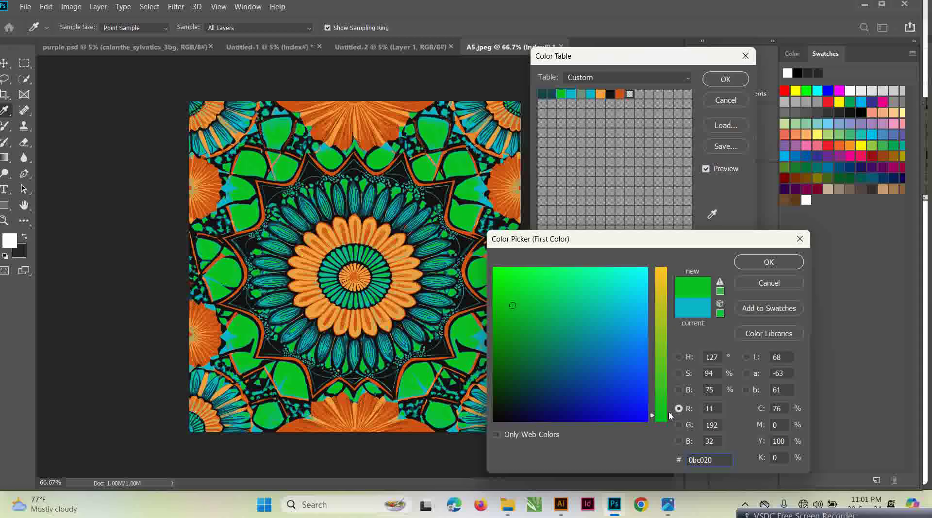
drag(670, 416, 660, 434)
click(711, 216)
click(785, 189)
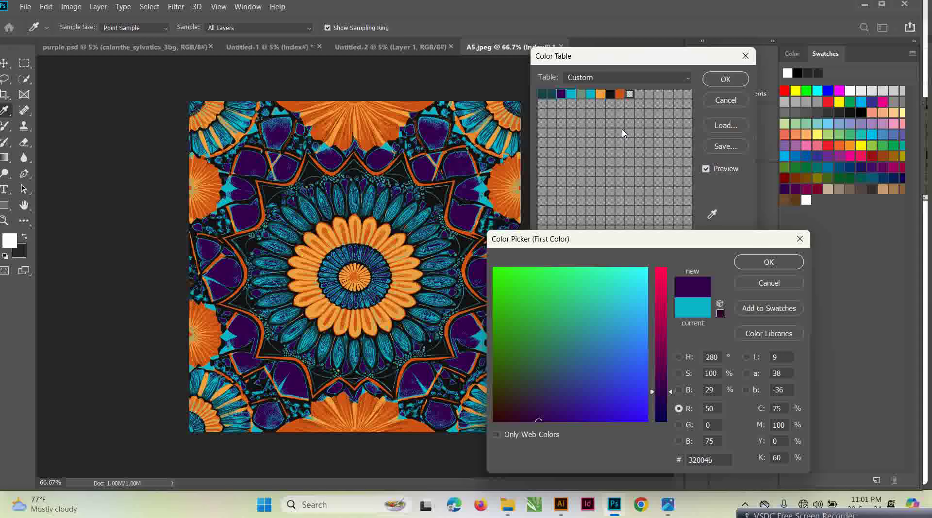
click(747, 263)
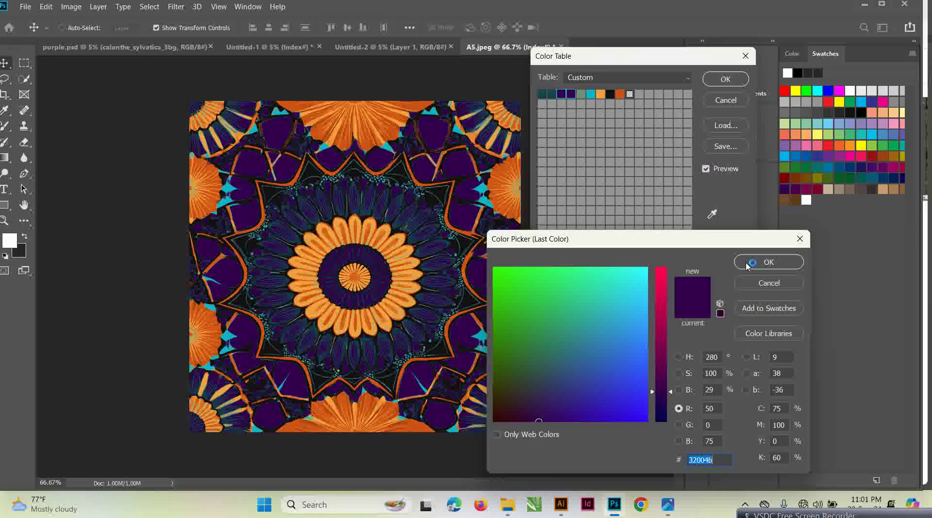
click(747, 264)
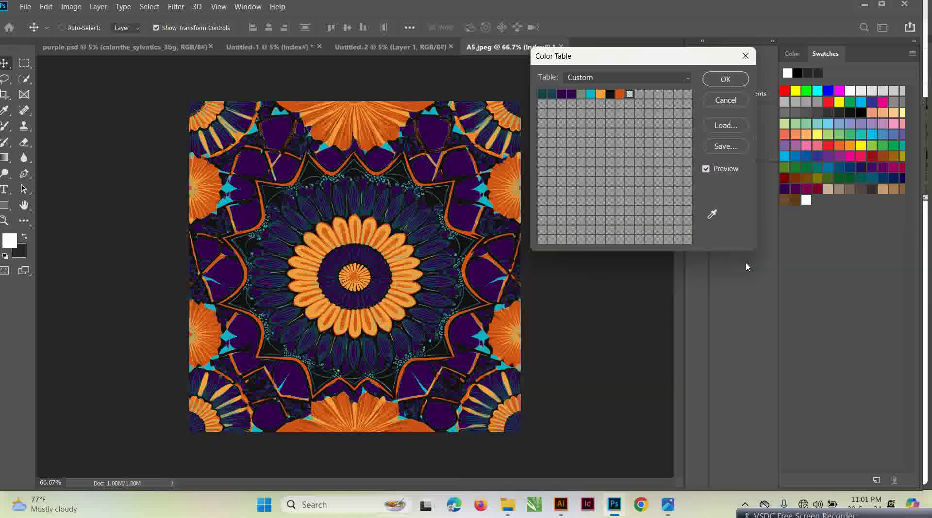
Copy the dark purple hex value 32004b from the purple colour-table entry
click(591, 95)
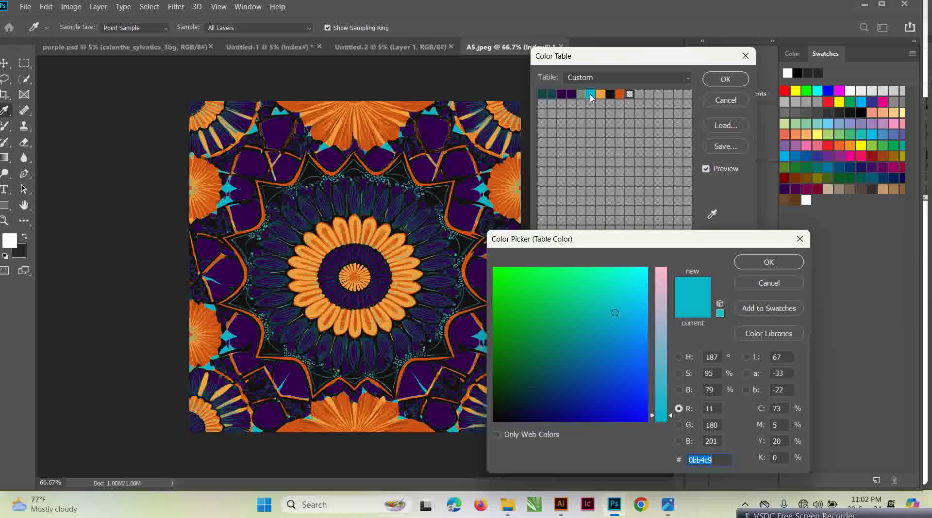
key(Escape)
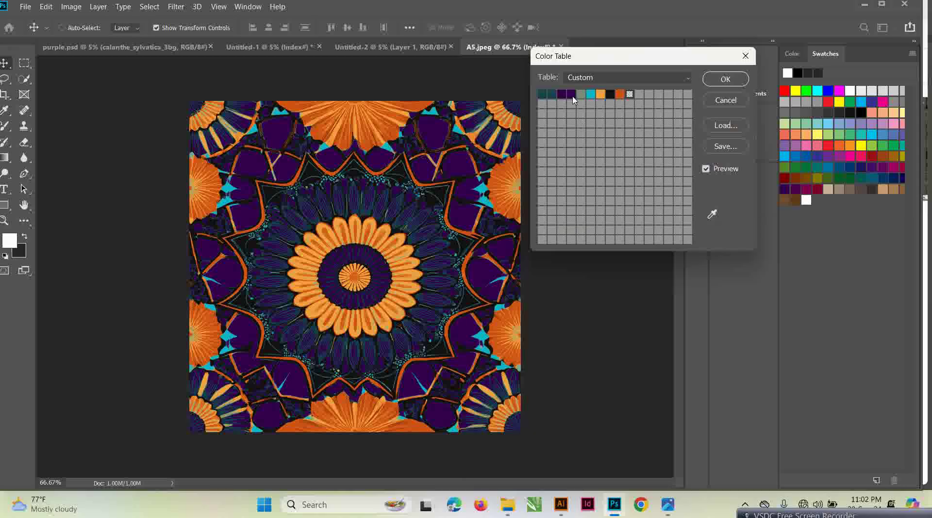
click(572, 96)
click(720, 460)
drag(720, 460, 685, 462)
right_click(699, 461)
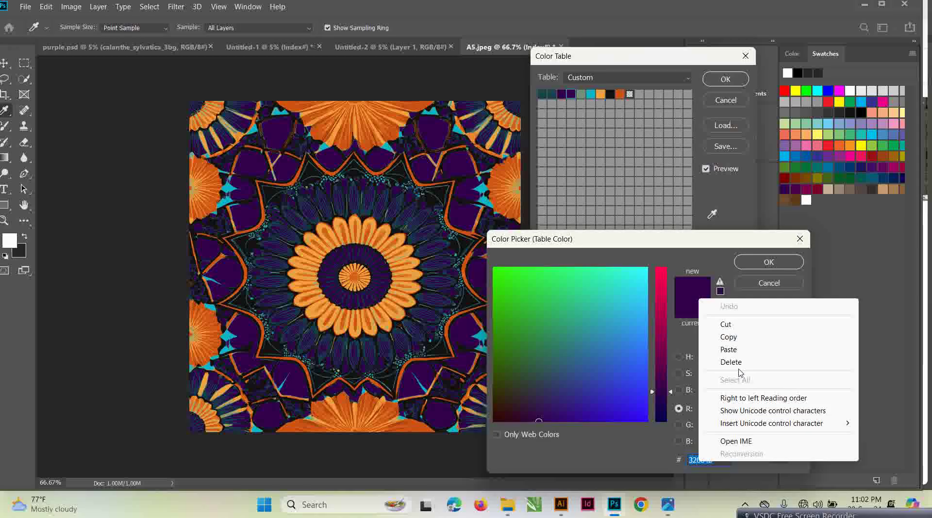
click(754, 338)
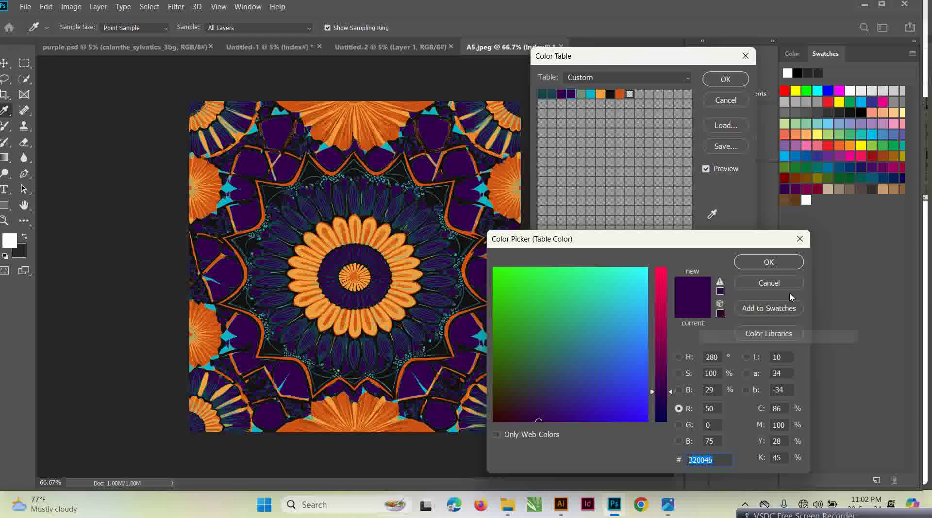
click(800, 241)
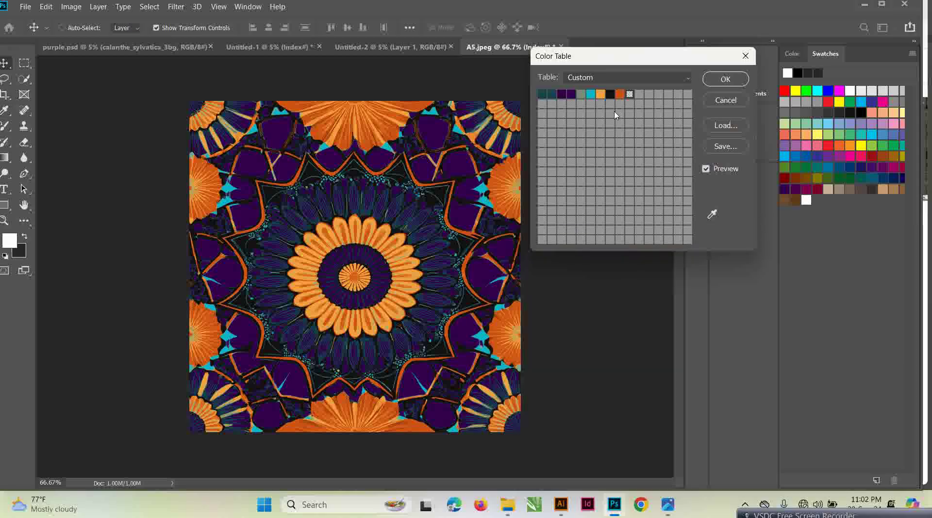
Change the cyan 0bb4c9 entry to the pasted dark purple 32004b
click(591, 94)
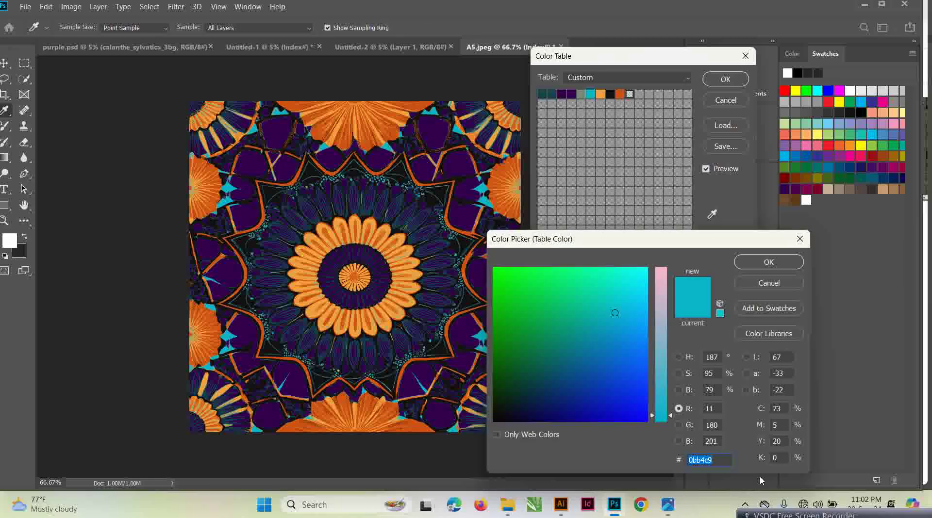
key(BackSpace)
right_click(694, 461)
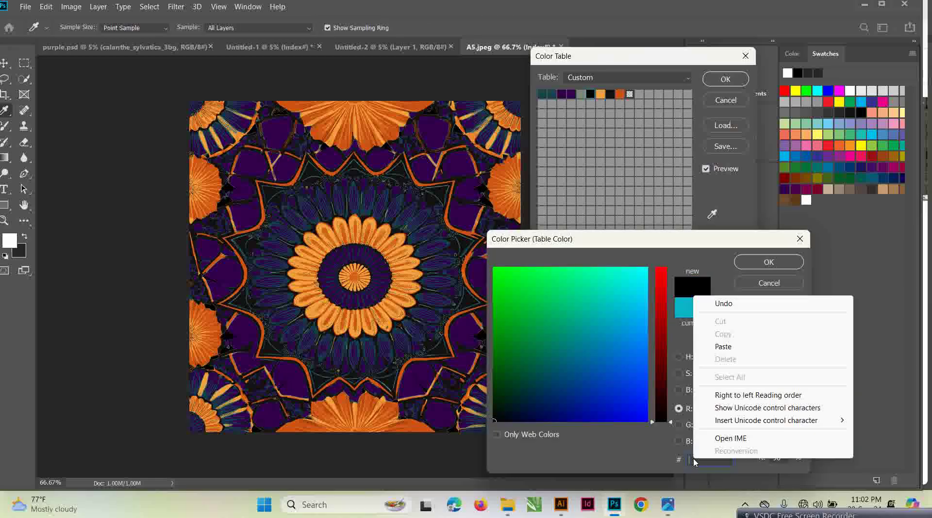
click(725, 348)
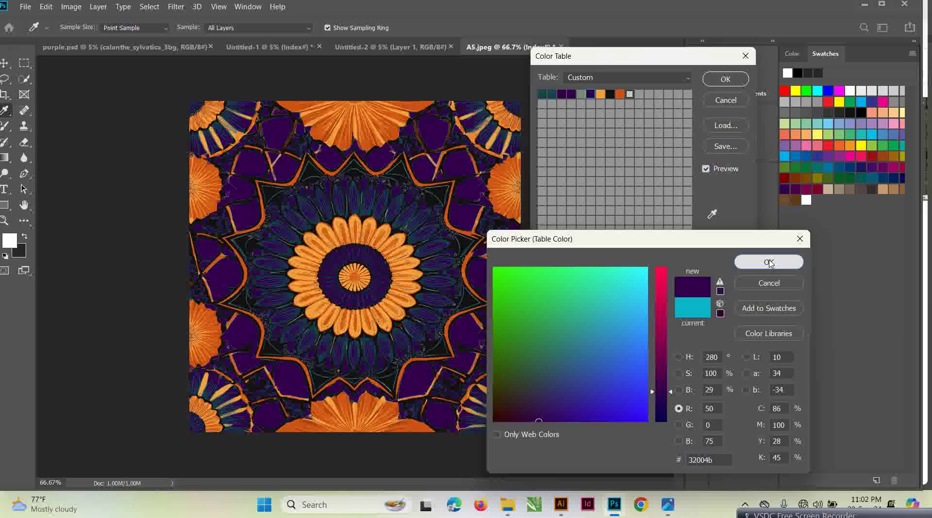
click(769, 262)
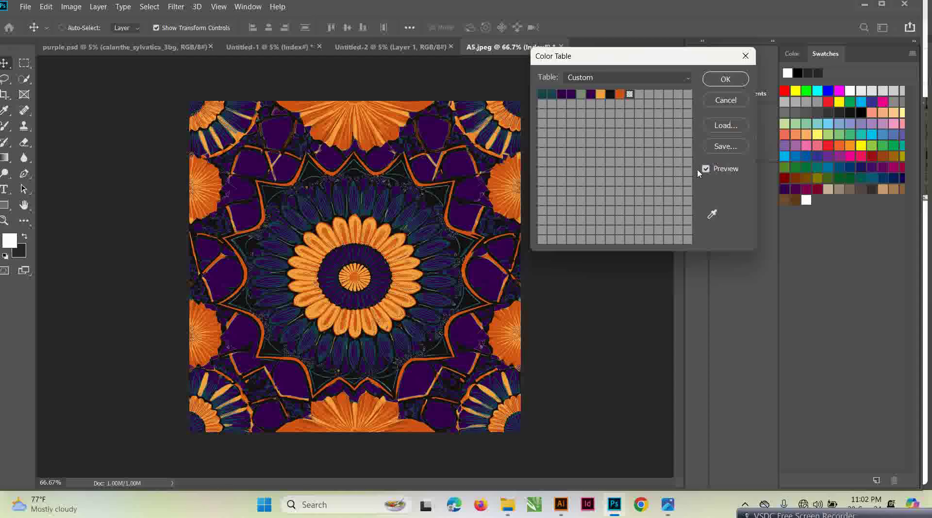
Recolor the orange-red color table entry to dark green
click(620, 94)
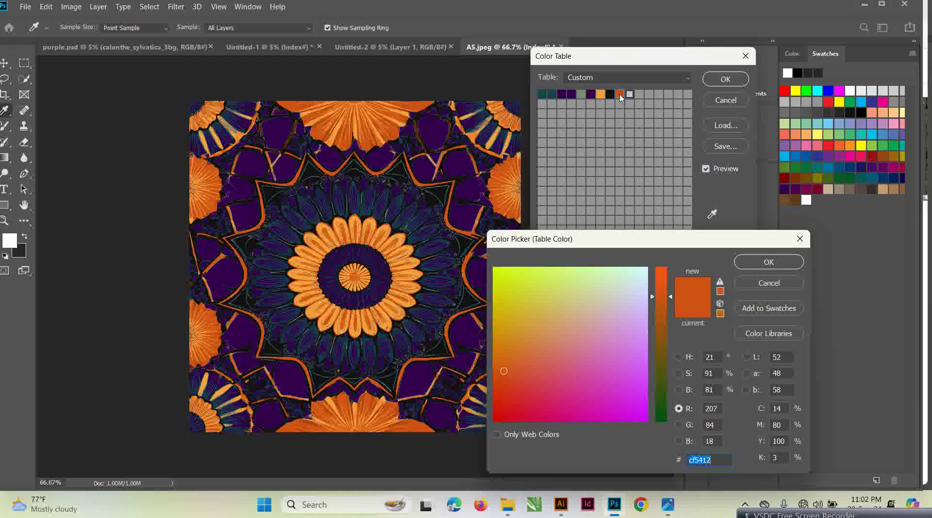
drag(672, 300, 671, 426)
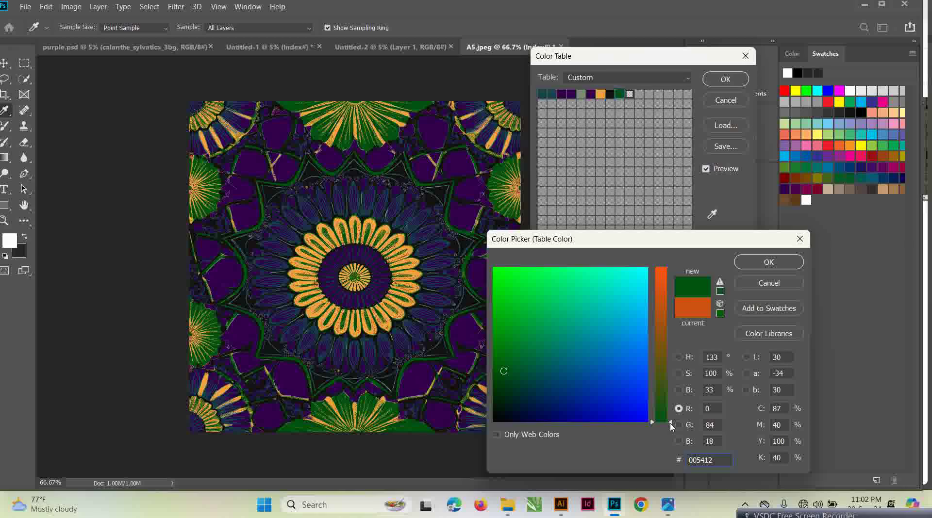
mouse_move(671, 425)
mouse_down()
mouse_move(673, 414)
mouse_move(673, 425)
mouse_up()
click(768, 262)
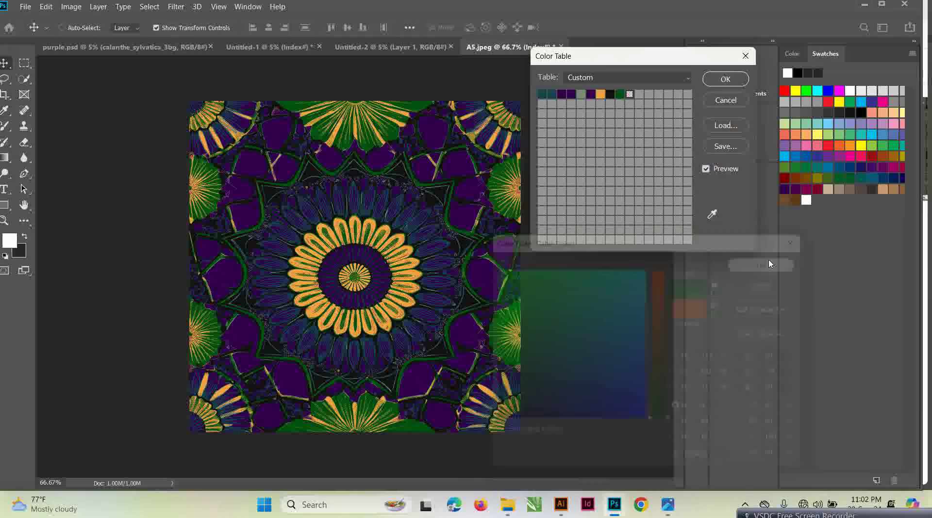
Change the orange color table entry to gold ffa33e
click(600, 95)
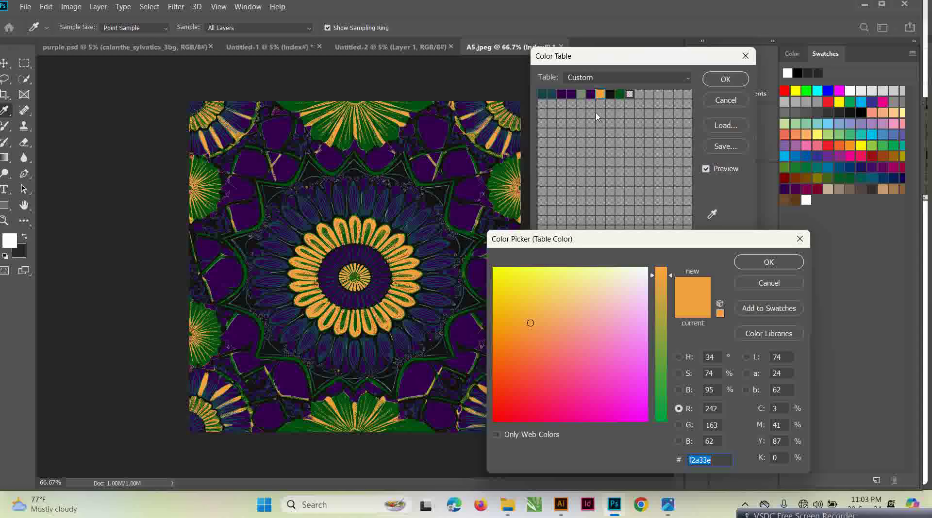
drag(670, 275, 670, 328)
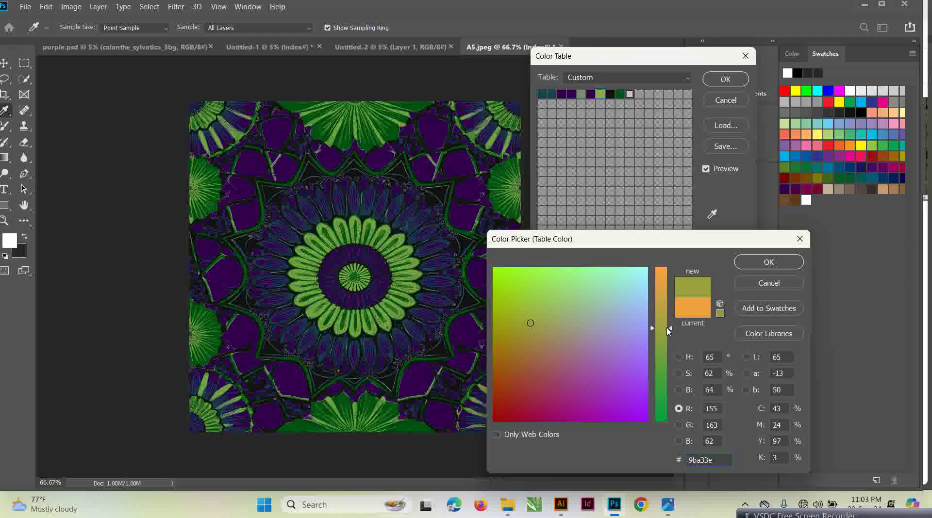
drag(671, 333, 661, 253)
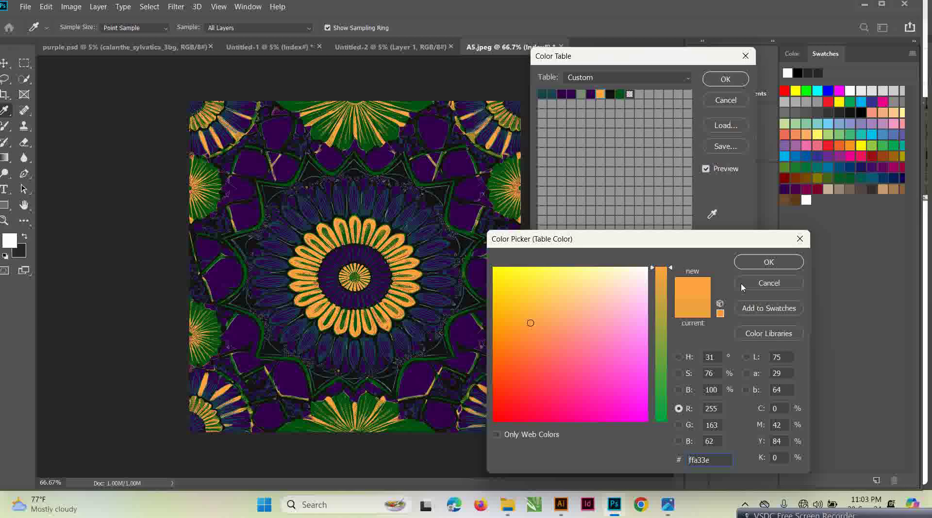
click(768, 262)
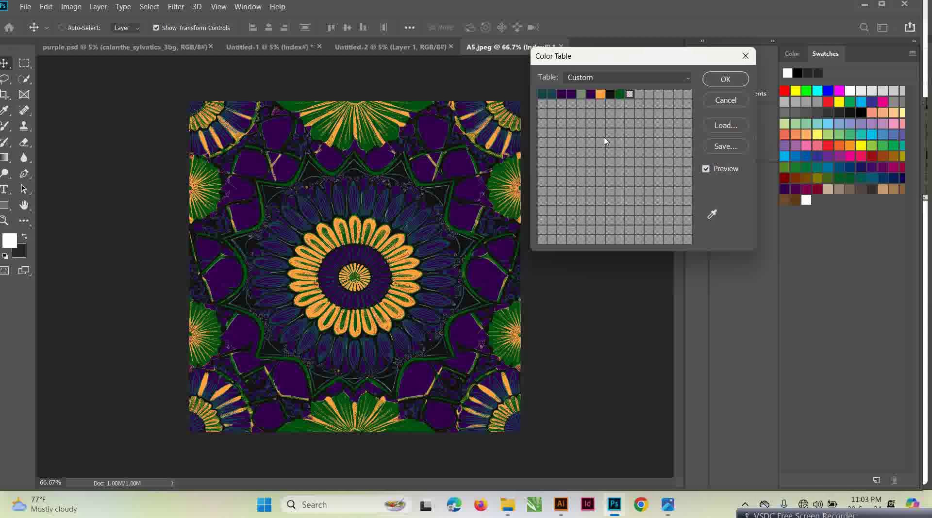
click(610, 95)
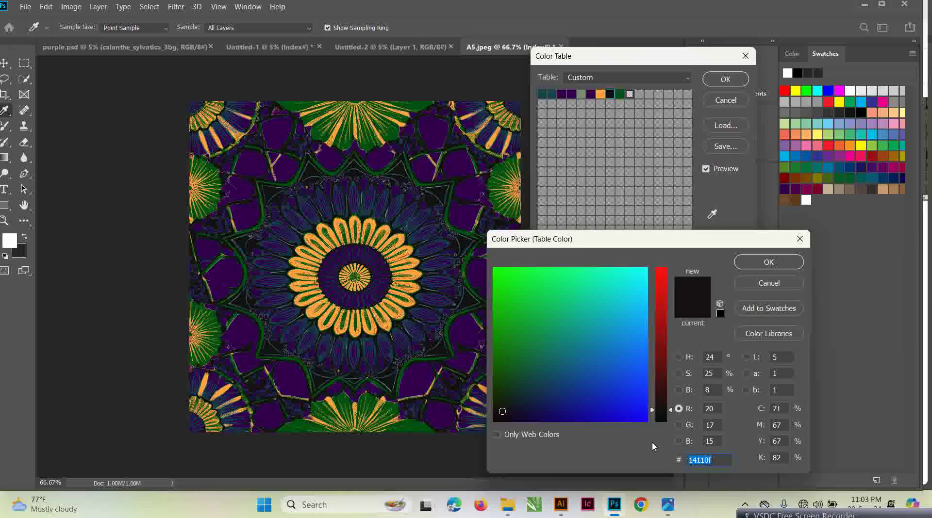
click(507, 340)
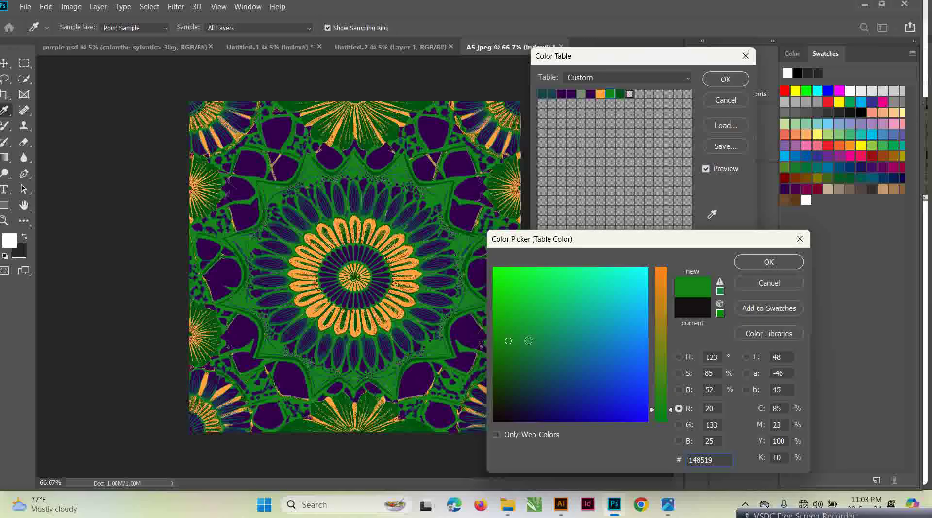
key(ctrl+v)
click(581, 320)
drag(580, 319, 613, 305)
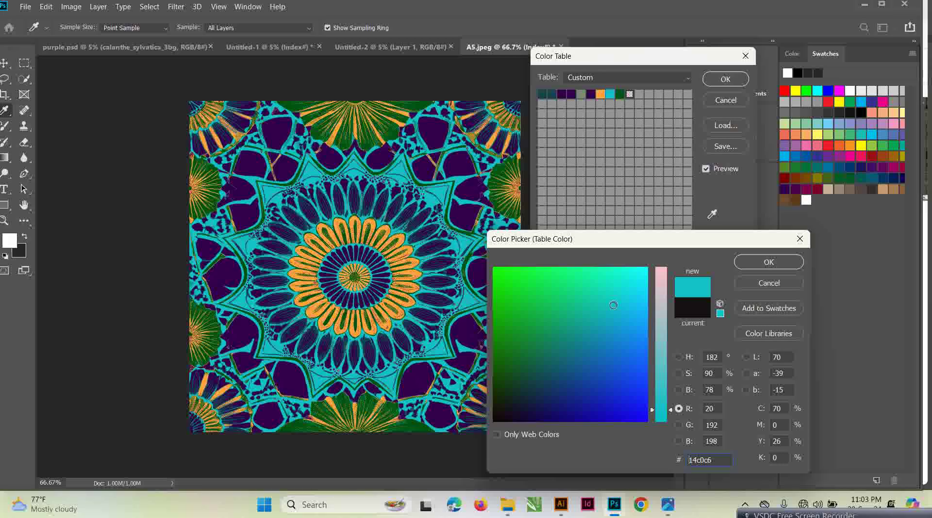
drag(613, 306, 552, 389)
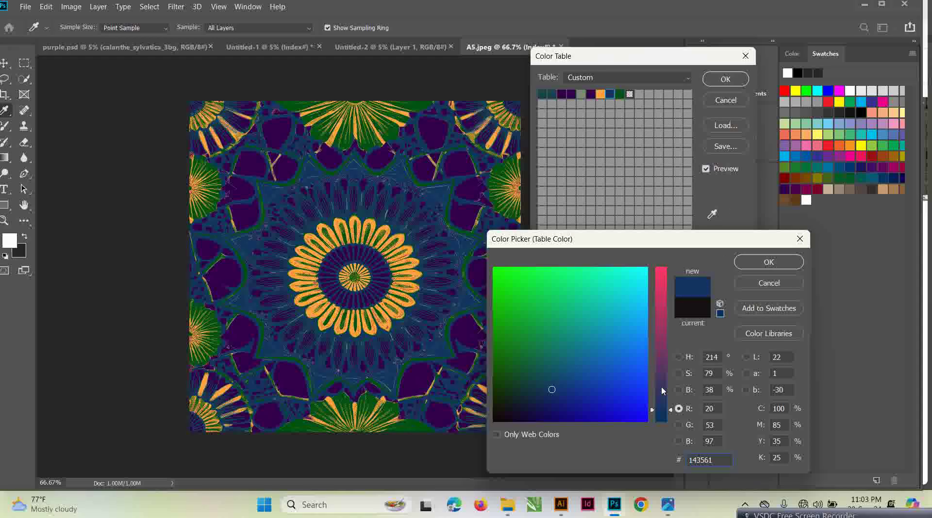
mouse_move(672, 411)
mouse_down()
mouse_move(670, 339)
mouse_move(669, 422)
mouse_up()
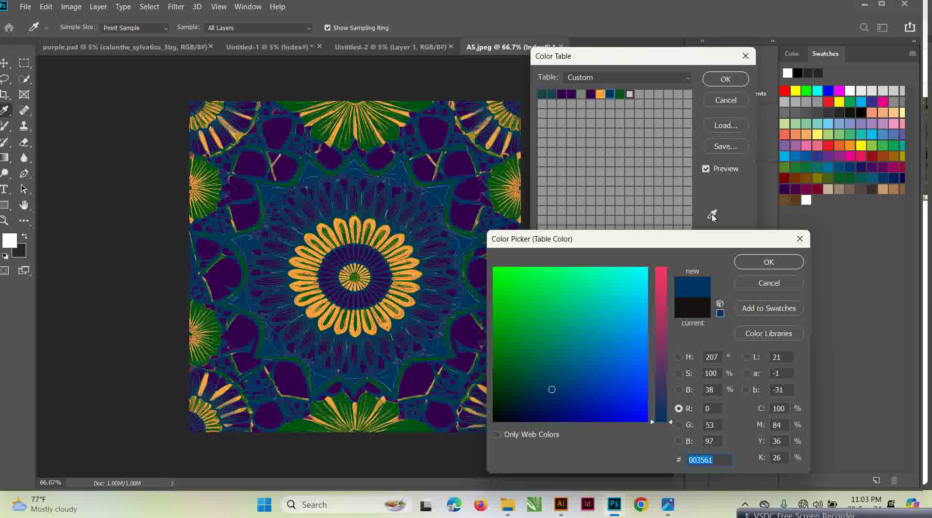
click(799, 239)
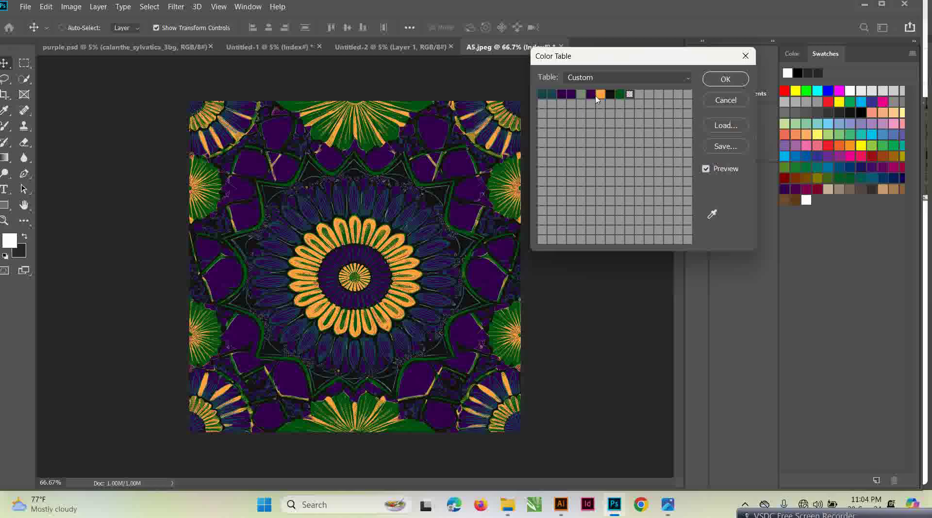
click(612, 95)
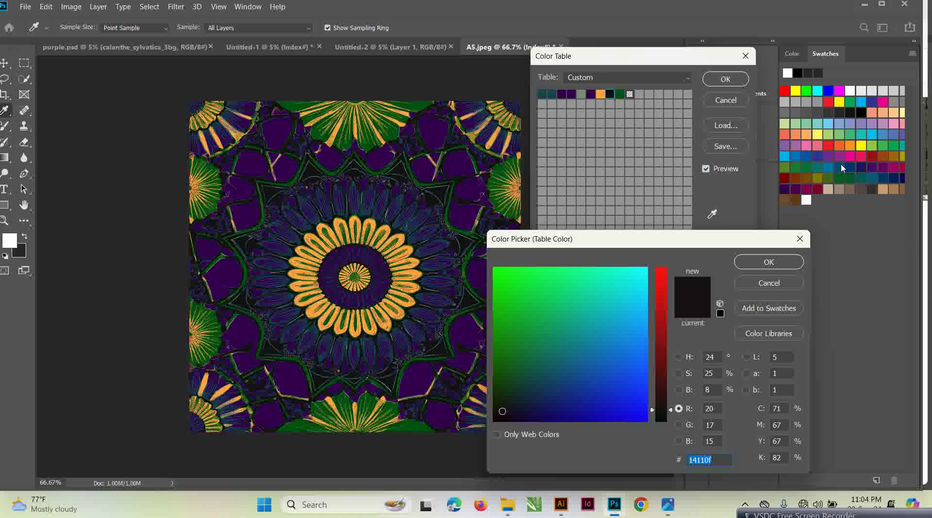
click(842, 176)
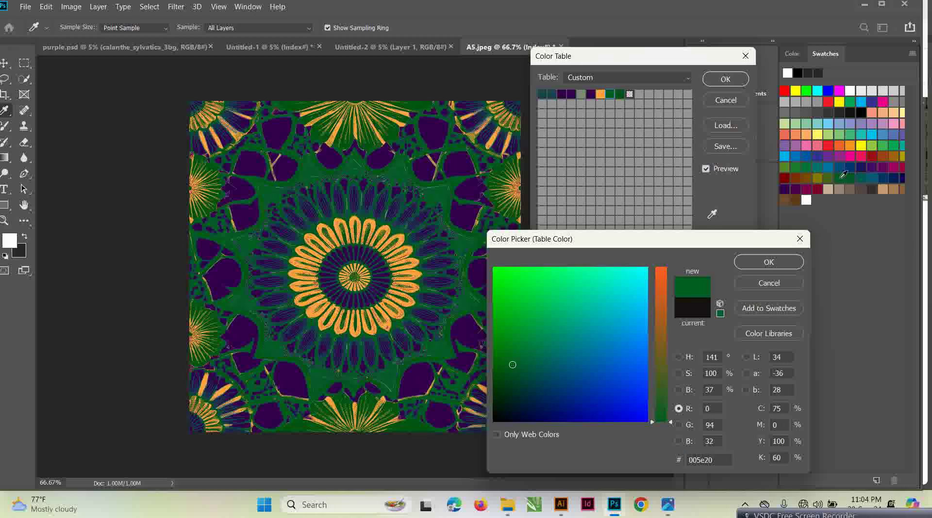
click(827, 176)
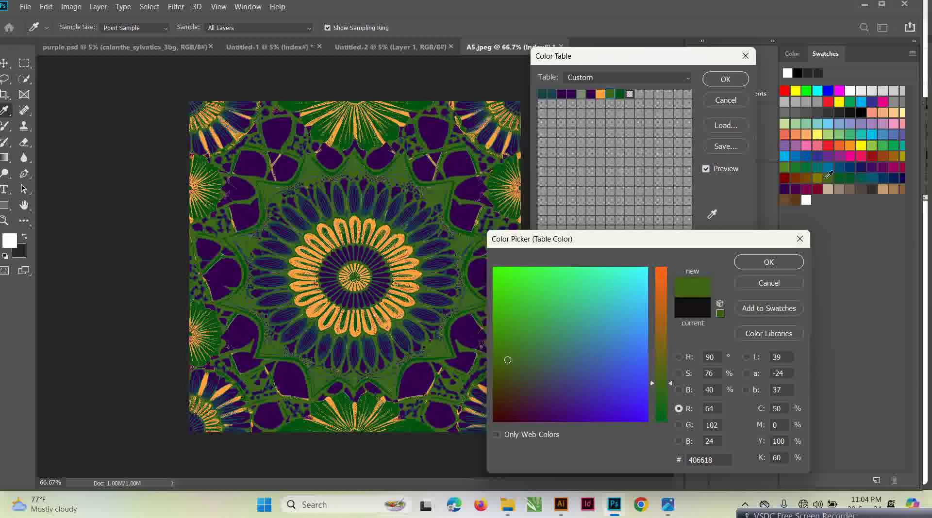
click(809, 154)
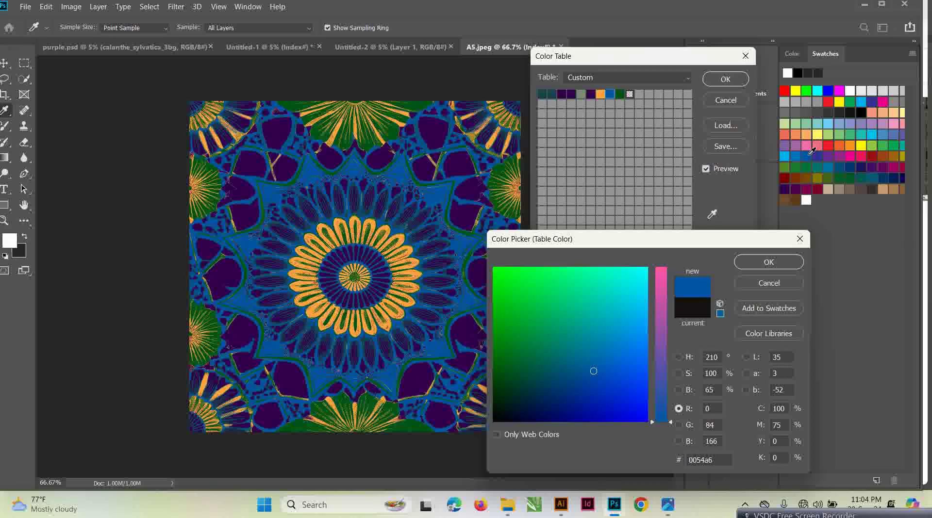
click(810, 146)
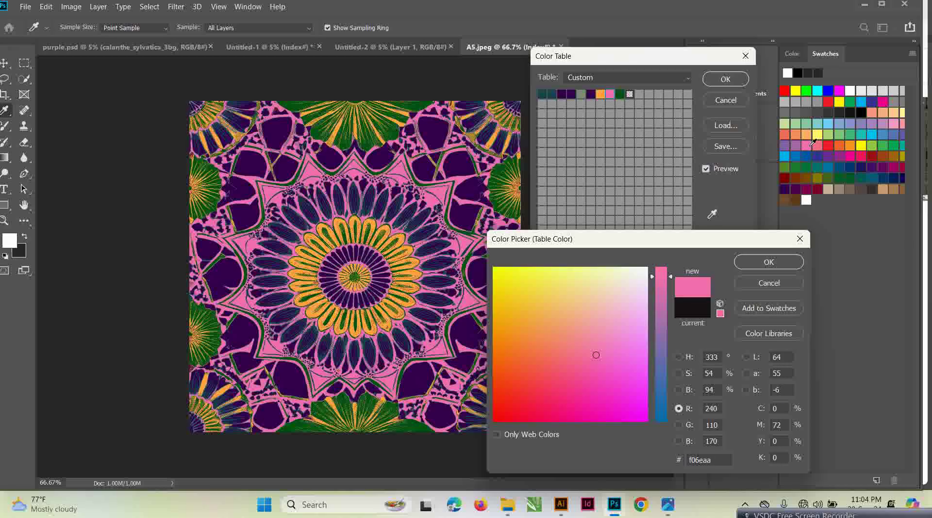
click(842, 146)
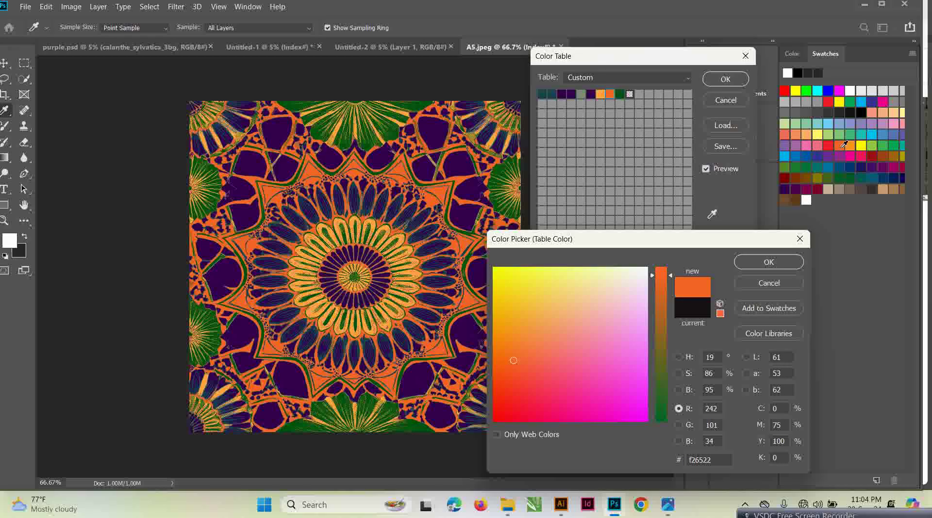
click(866, 177)
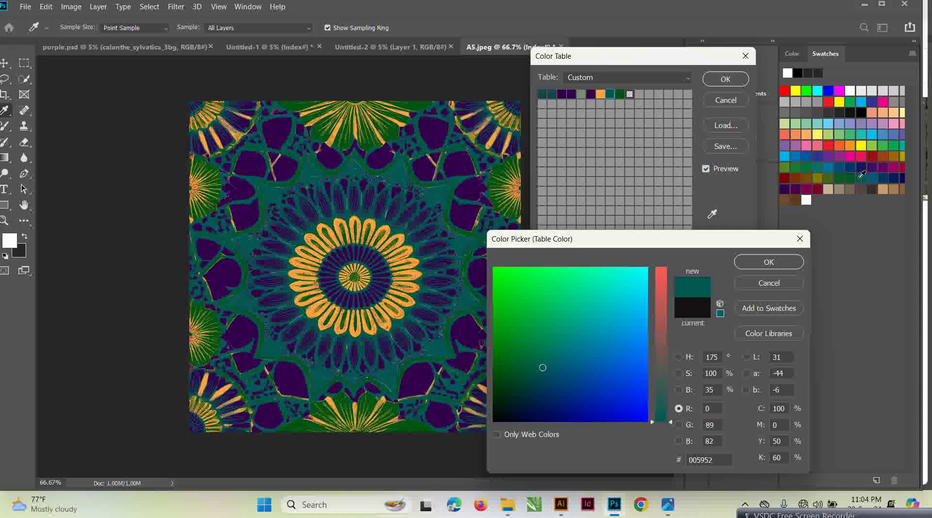
click(847, 177)
click(840, 177)
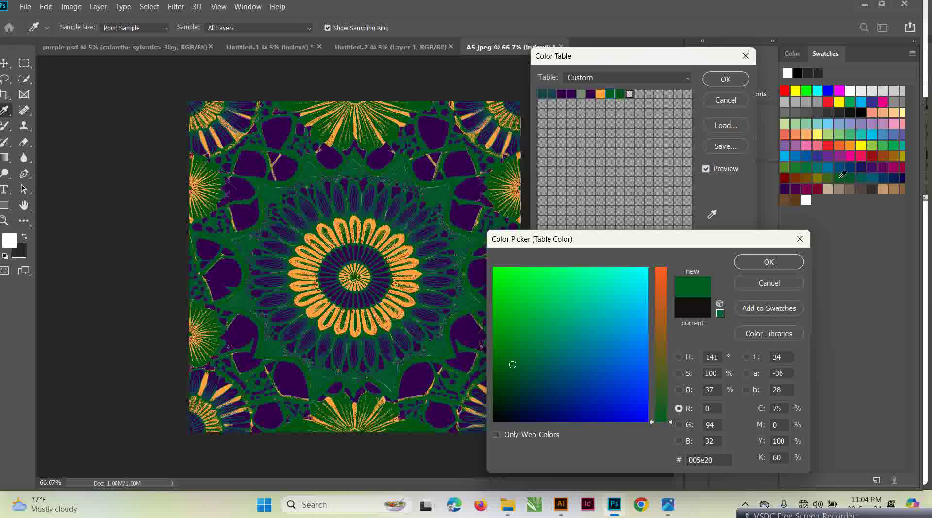
click(851, 111)
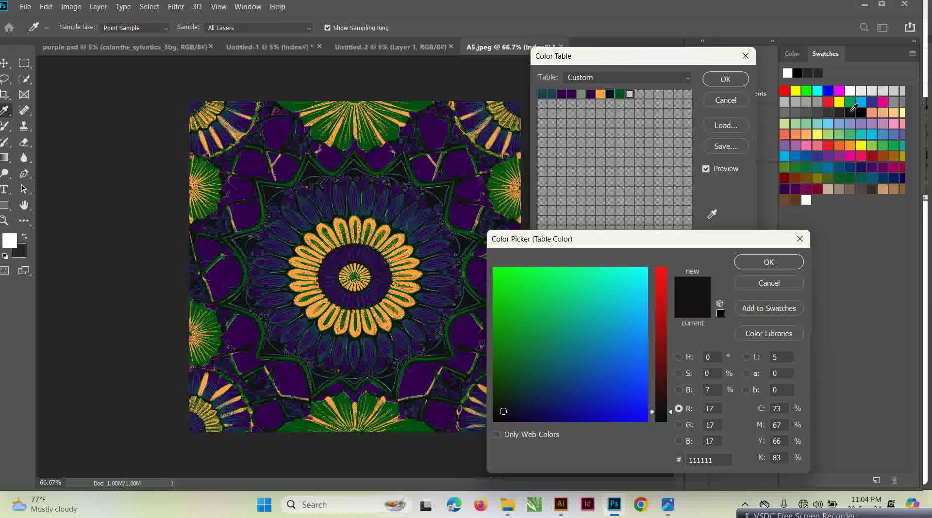
click(839, 110)
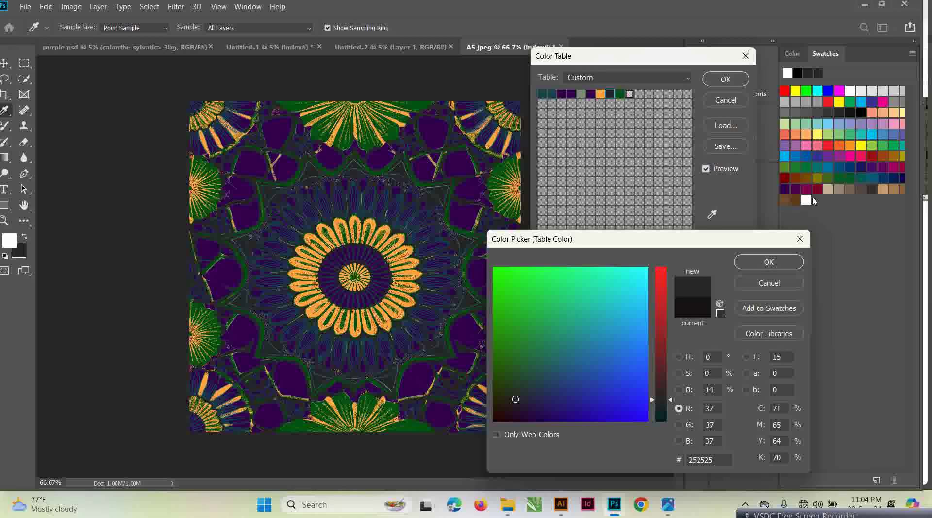
click(799, 238)
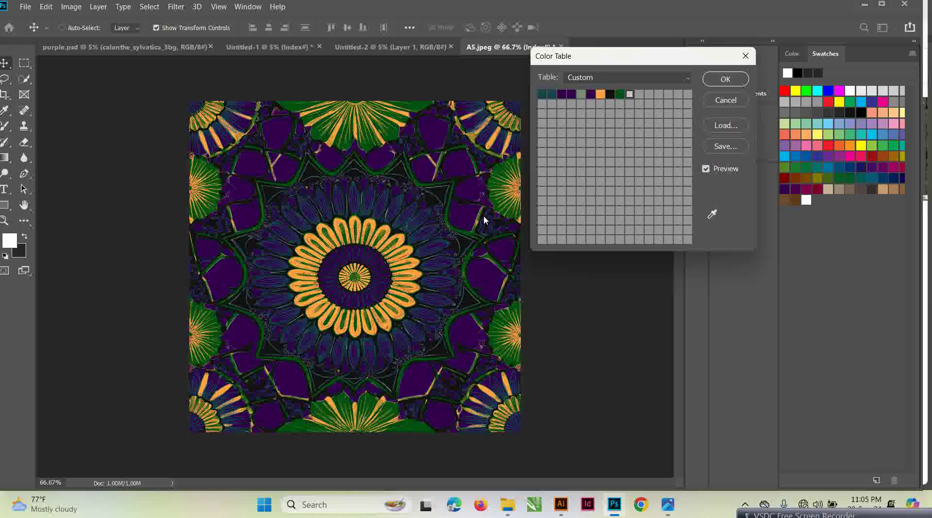
click(589, 95)
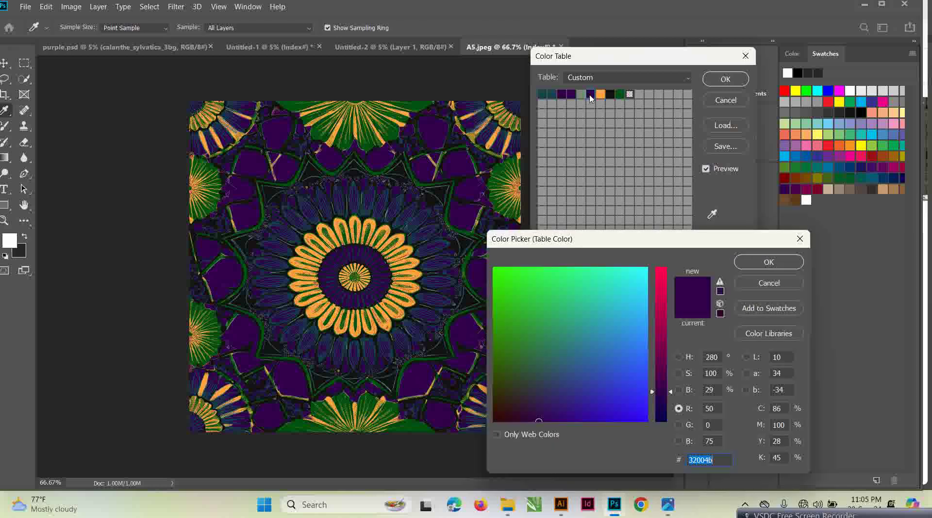
Sample magenta 9e005d from the Swatches panel for the purple entry and confirm it
click(872, 167)
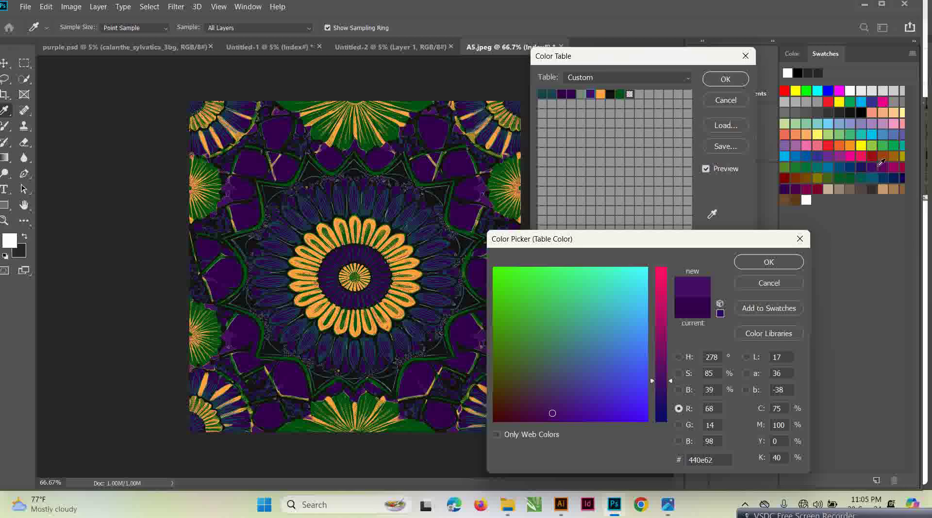
click(886, 166)
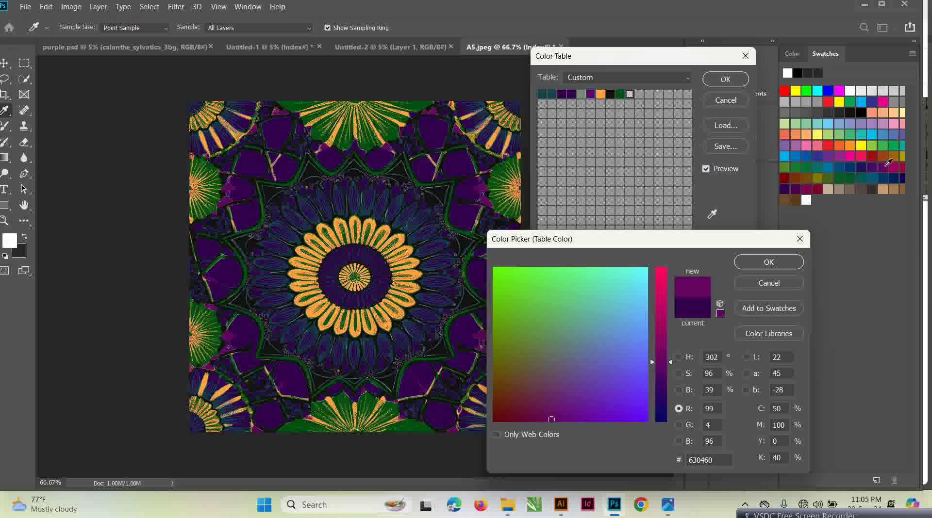
click(895, 167)
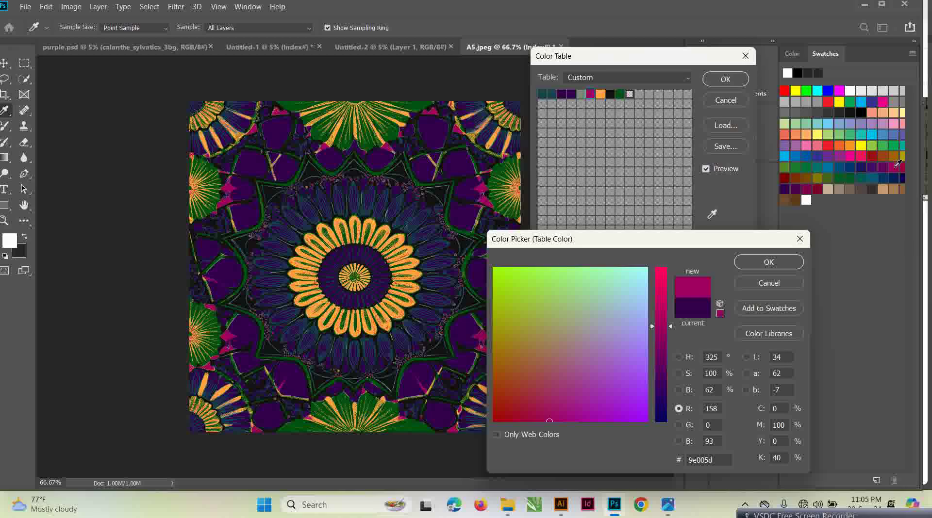
click(724, 80)
click(776, 262)
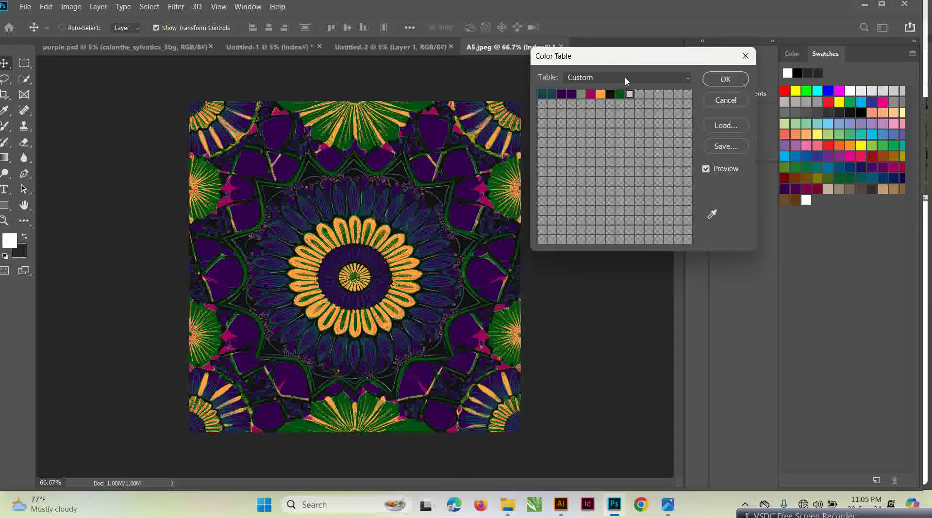
Copy the hex value 9e005d from the magenta color table entry
click(590, 94)
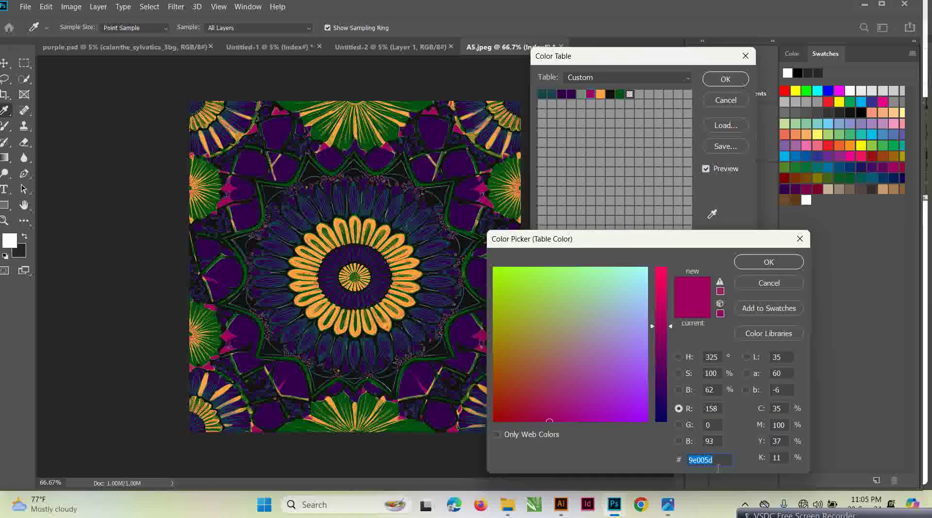
drag(719, 460, 687, 461)
right_click(687, 460)
click(725, 340)
click(799, 239)
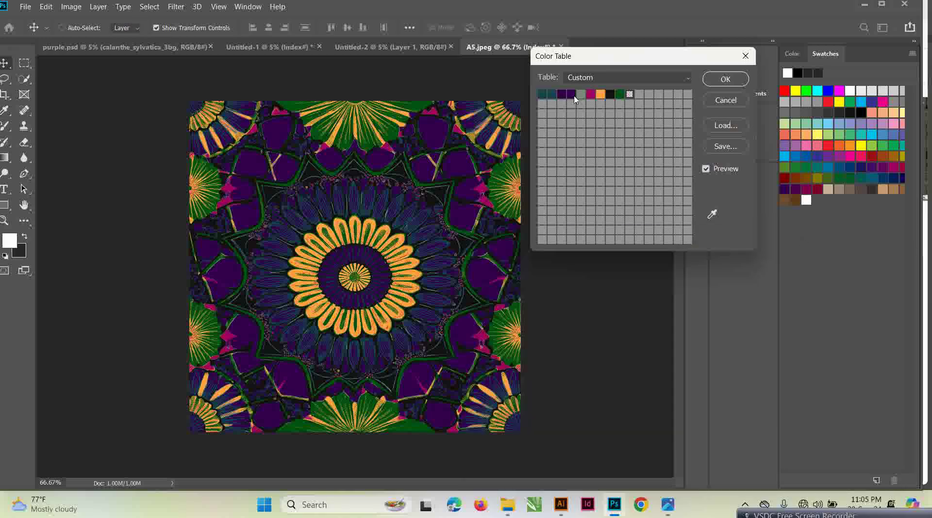
Paste 9e005d into both dark-purple entries and apply the color table
drag(571, 95, 562, 94)
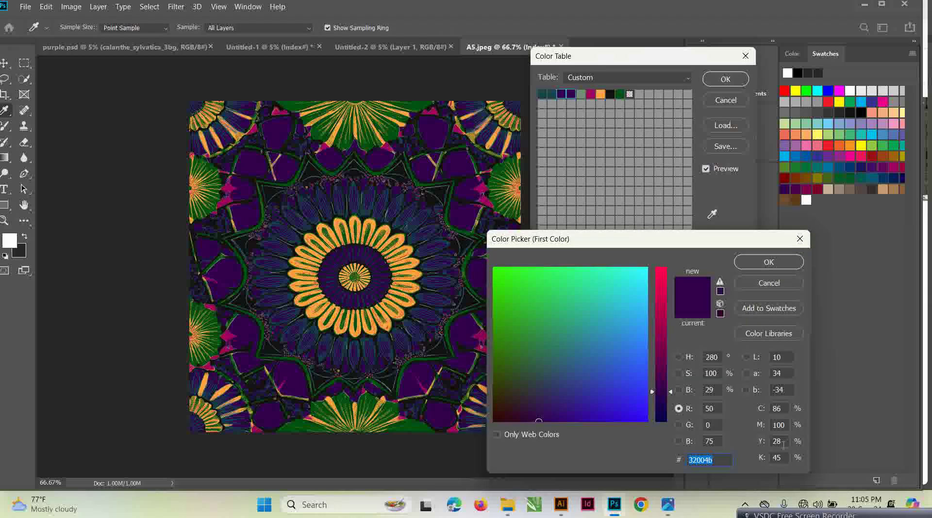
key(BackSpace)
right_click(689, 465)
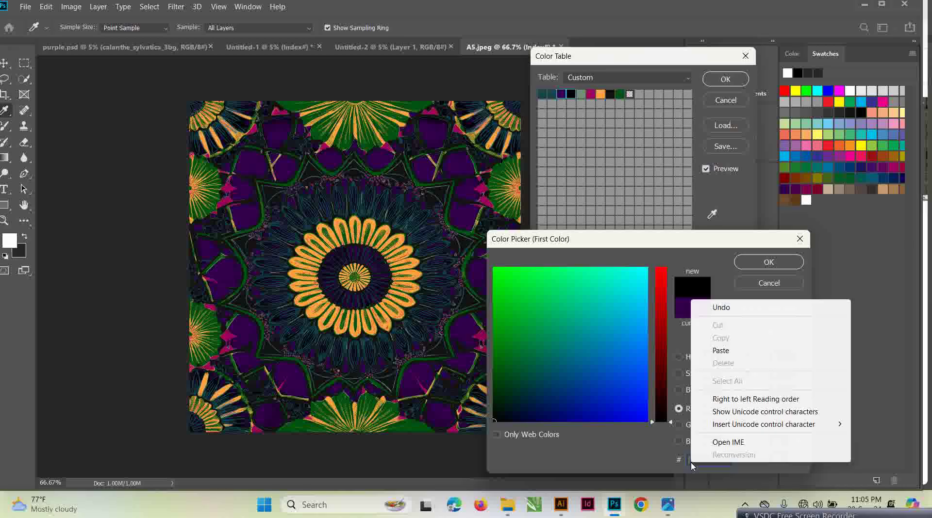
click(740, 352)
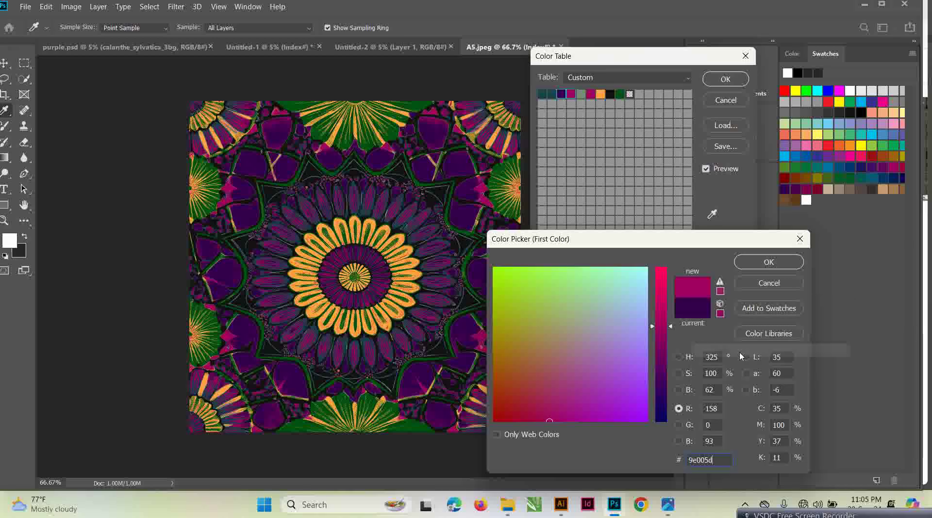
click(768, 262)
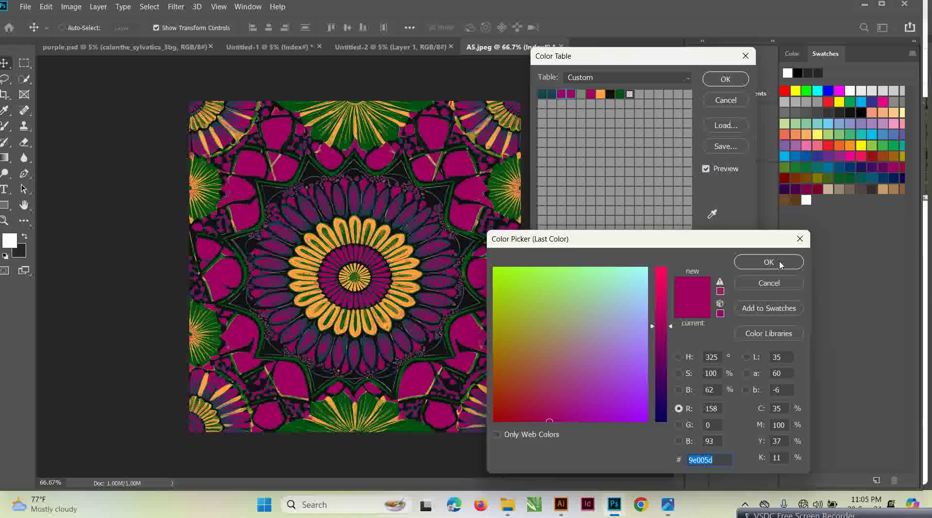
click(776, 262)
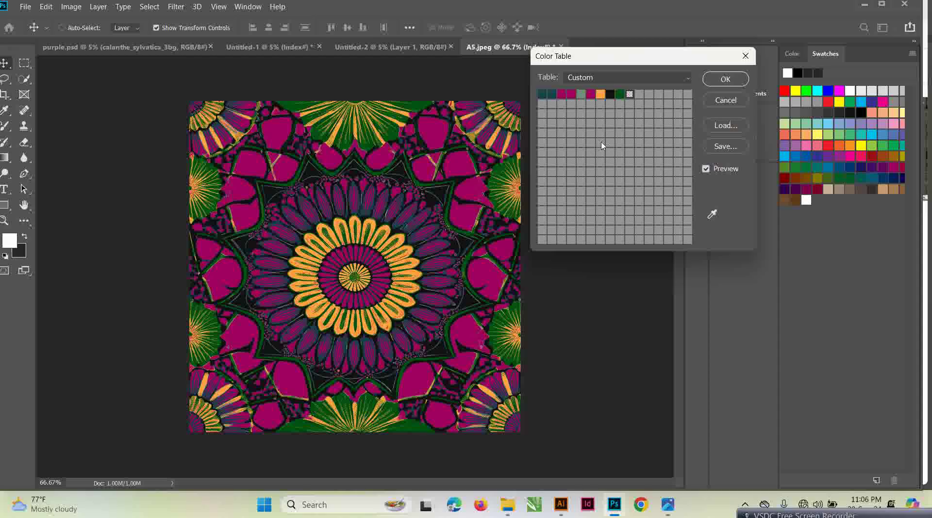
click(723, 79)
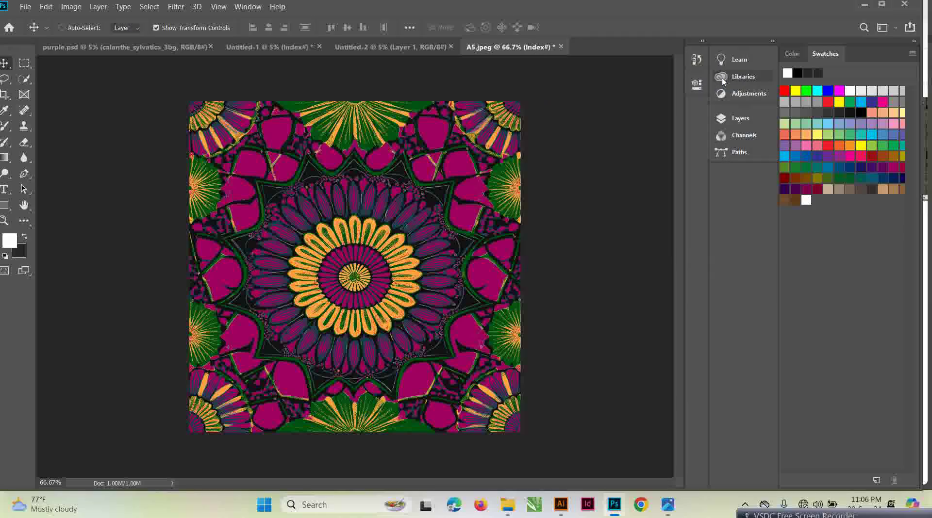
Reopen the image's Color Table to check it, closing it unchanged
click(71, 8)
mouse_move(85, 19)
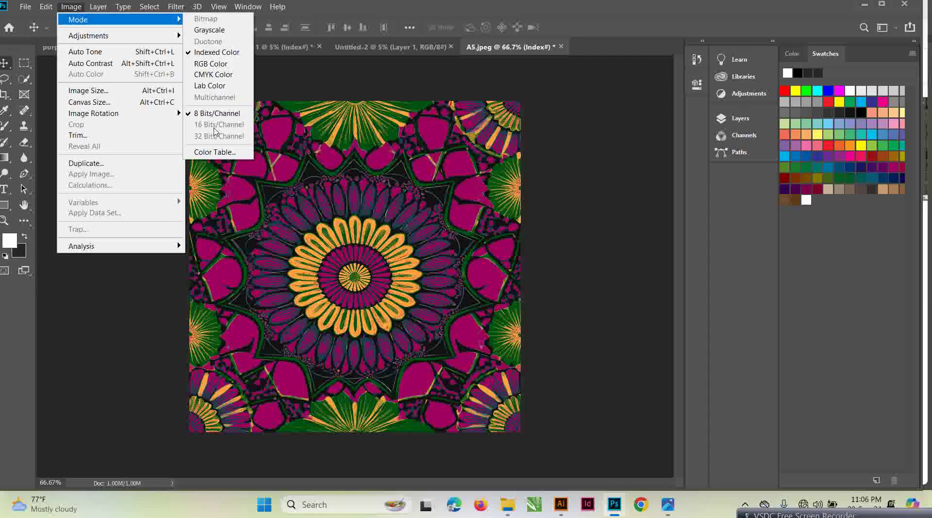
click(215, 152)
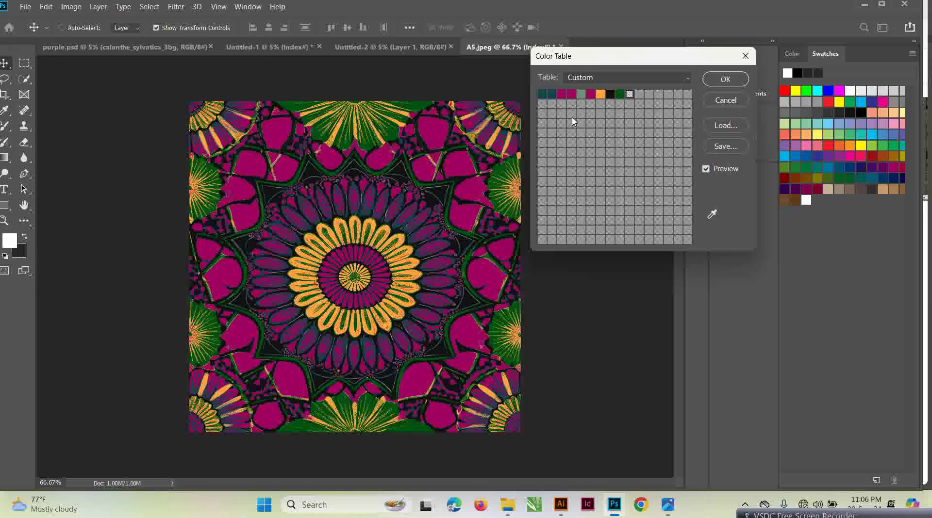
click(745, 56)
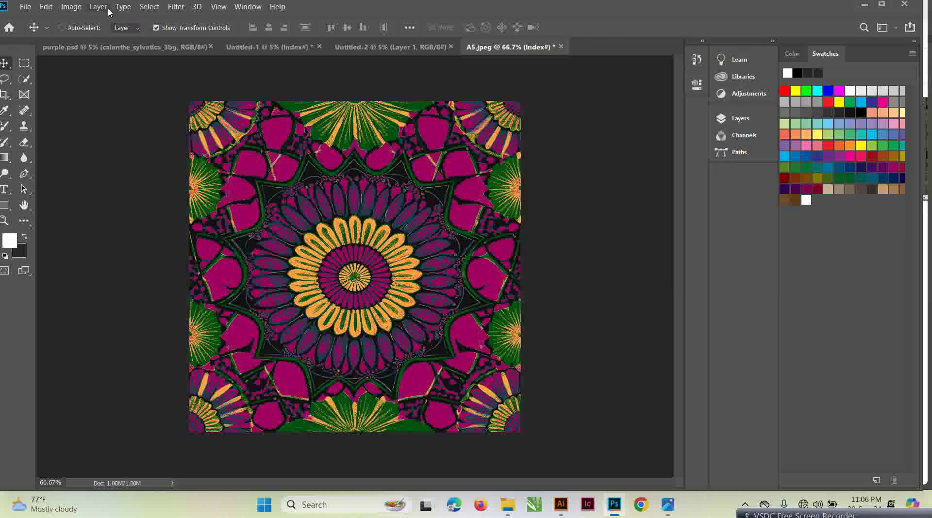
Convert the image to RGB Color, then back to Indexed Color with an Exact 7-colour palette
click(70, 6)
mouse_move(93, 20)
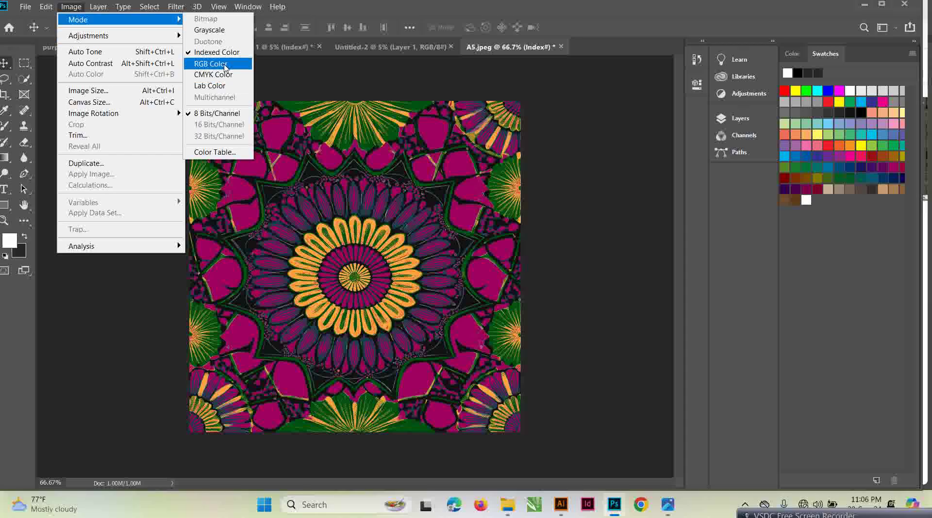
click(226, 69)
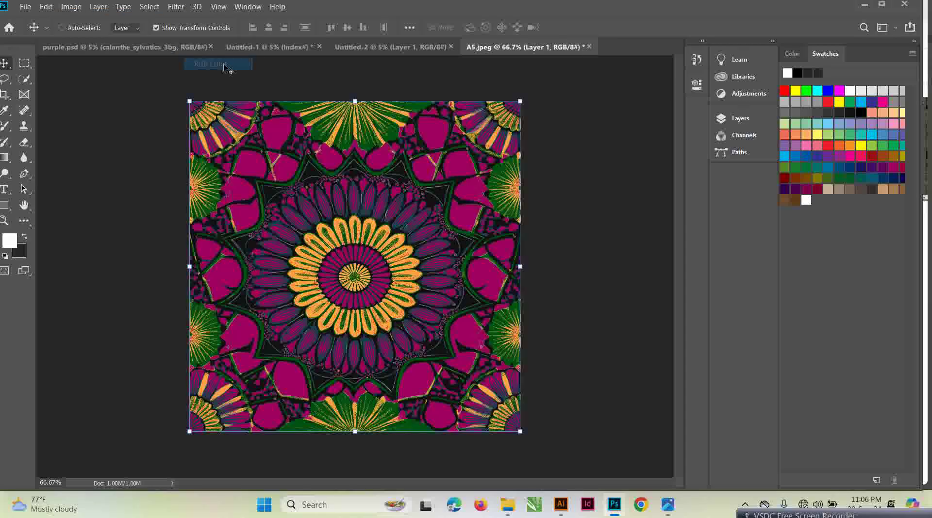
click(73, 7)
mouse_move(125, 21)
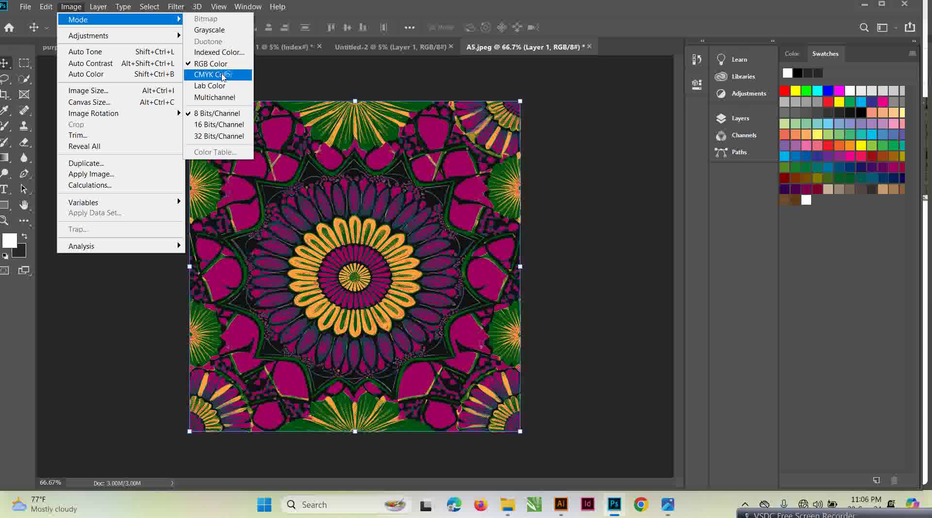
click(227, 52)
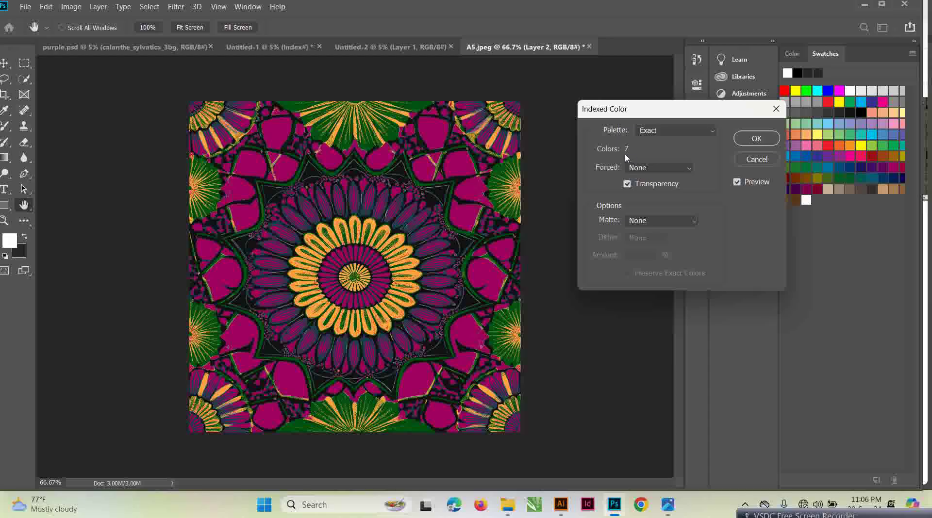
click(769, 140)
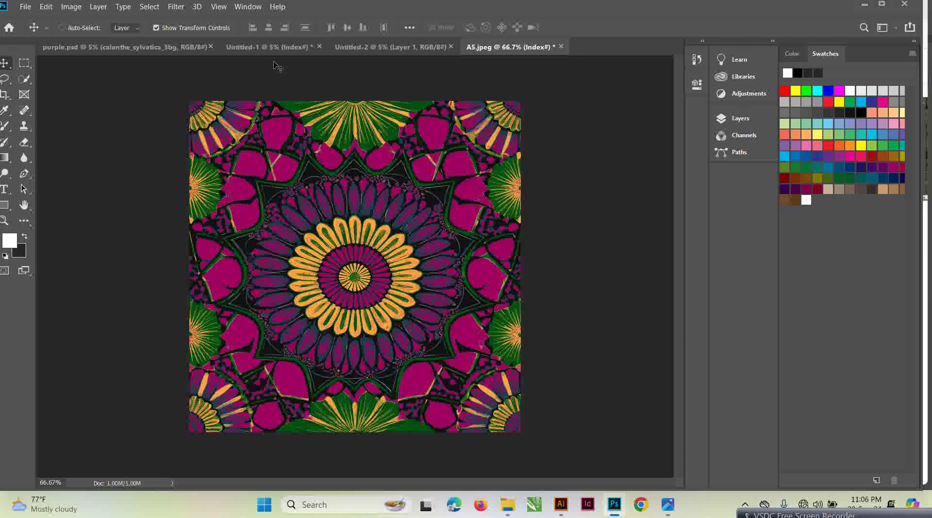
click(72, 6)
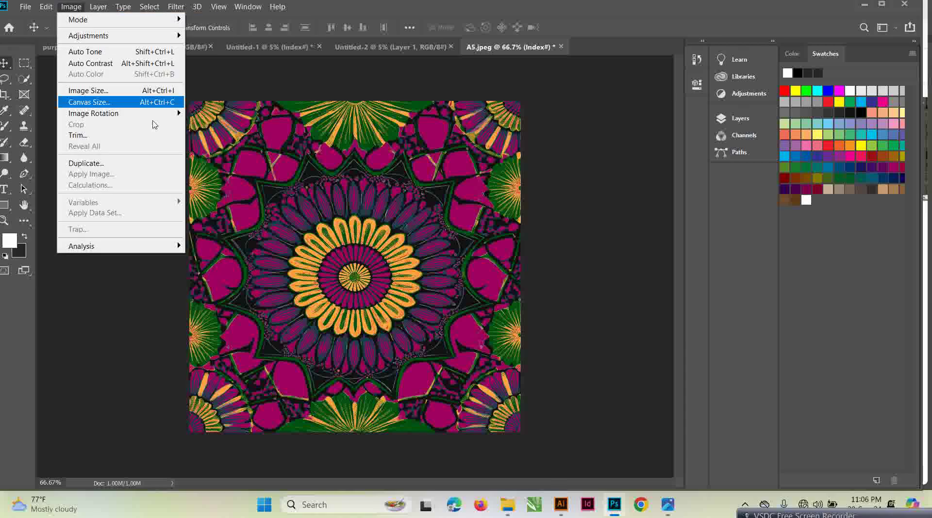
mouse_move(171, 22)
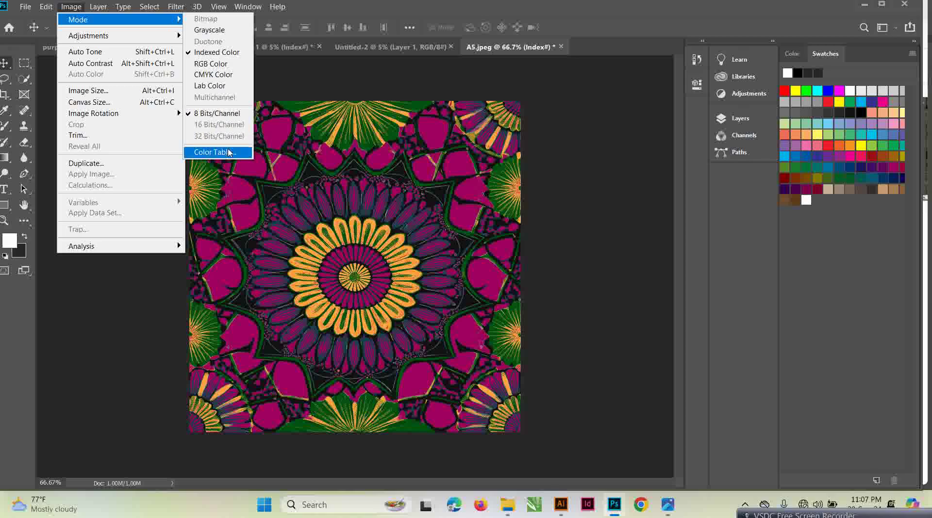
click(228, 152)
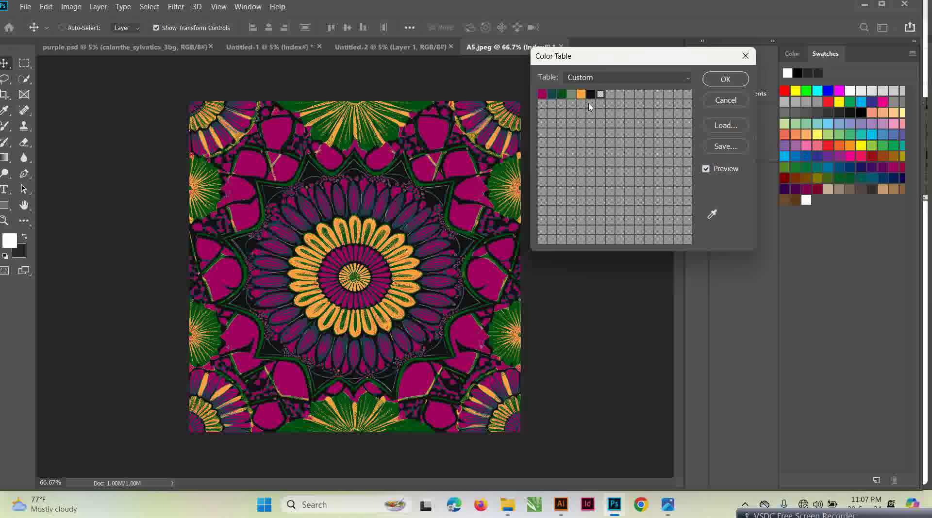
click(725, 79)
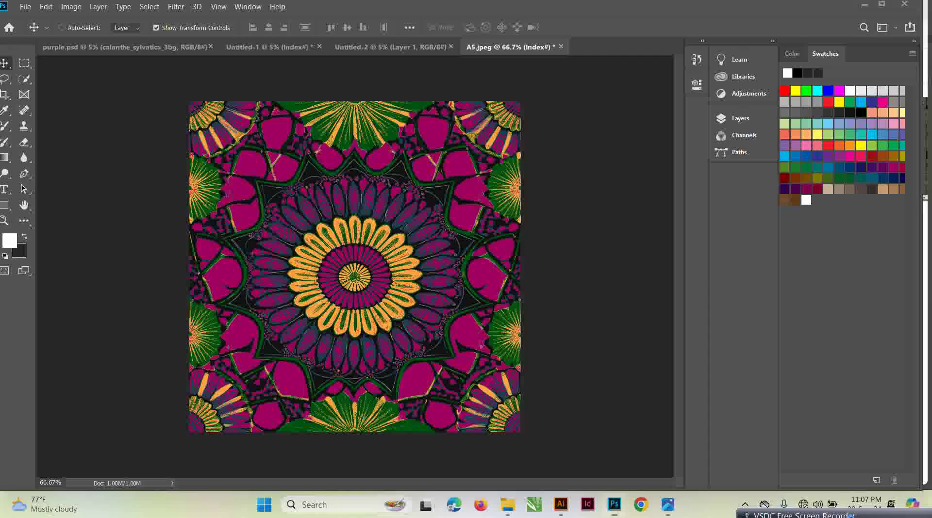
click(834, 515)
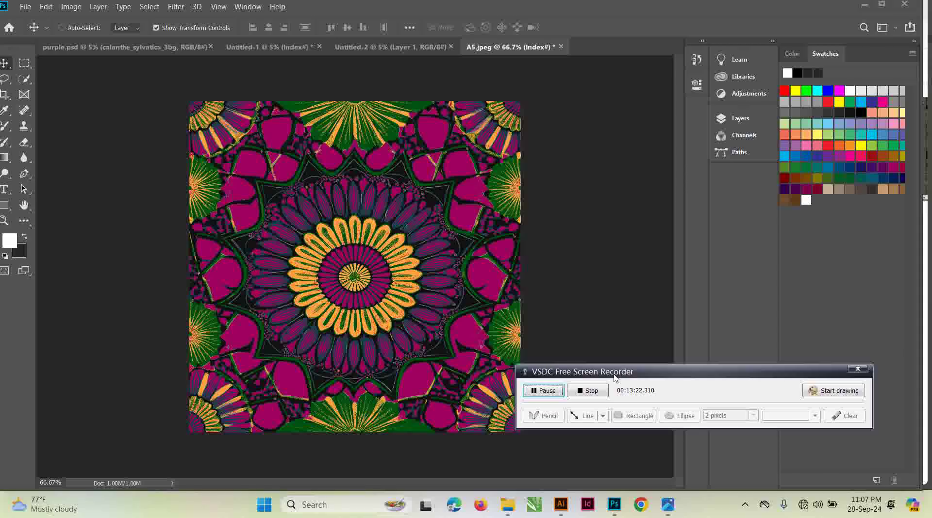